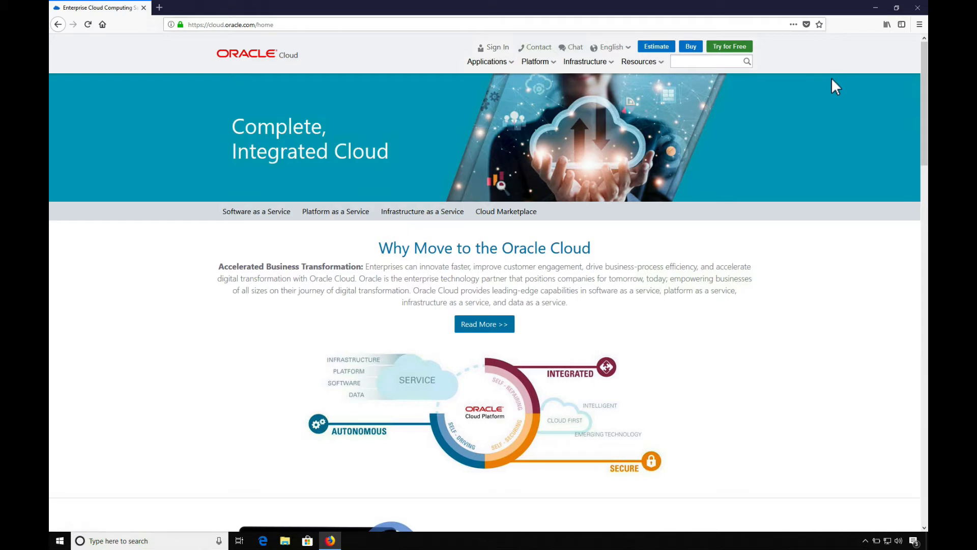
Check the free trial page and sign in to the Identity Cloud Service account bitraining with the username and account password.
left_click(736, 48)
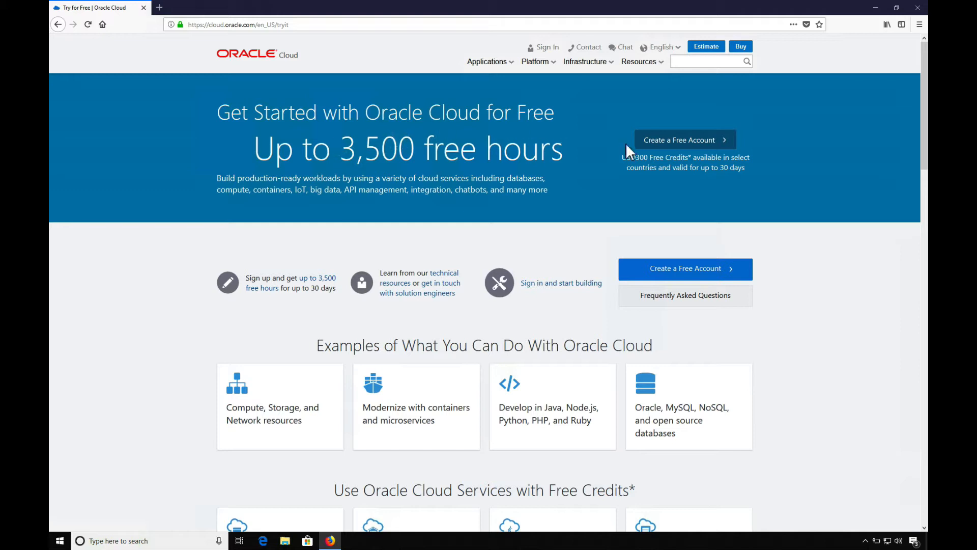
left_click(692, 145)
left_click(550, 47)
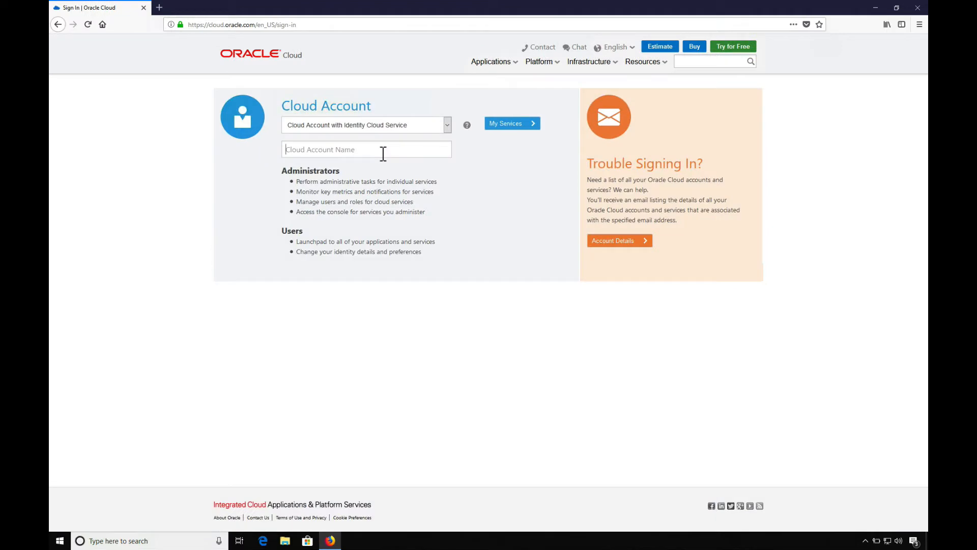
type("bitraining")
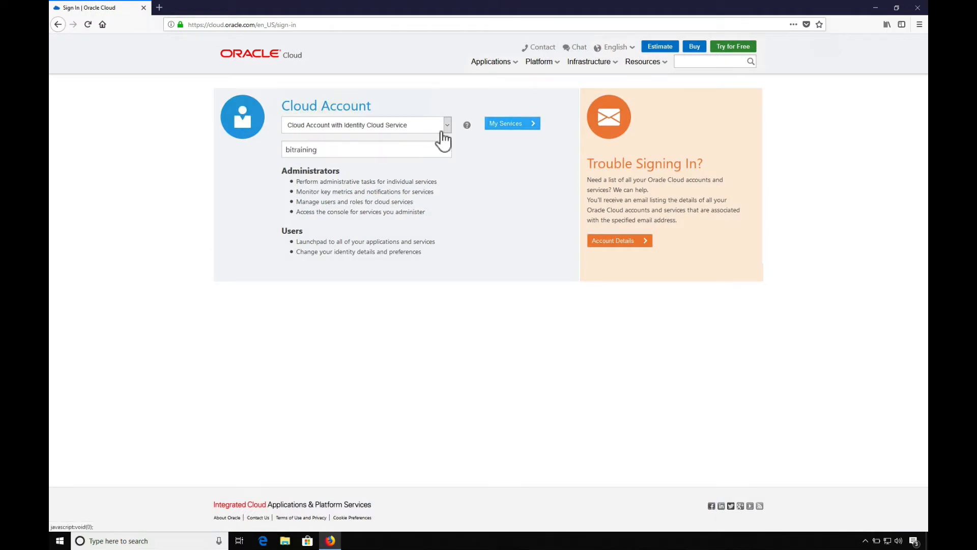
left_click(511, 125)
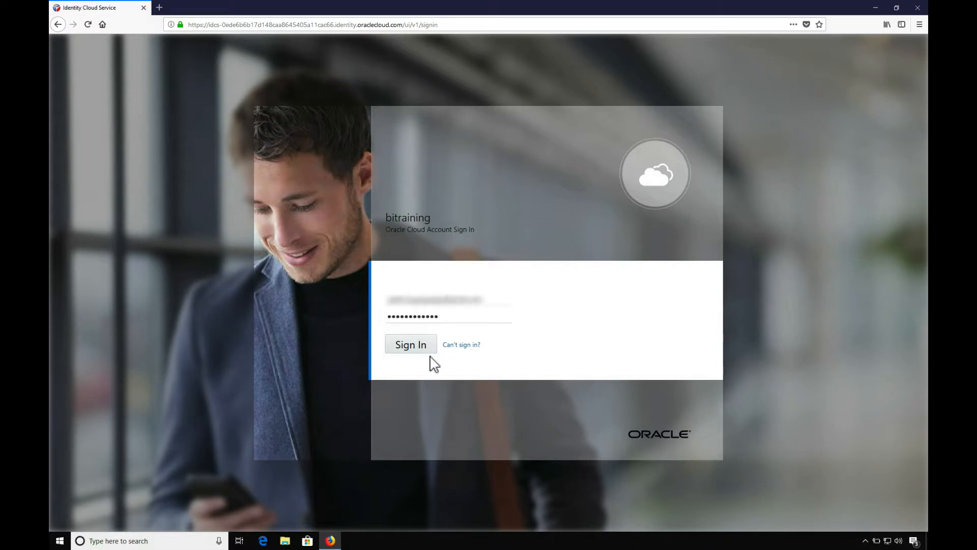
left_click(427, 351)
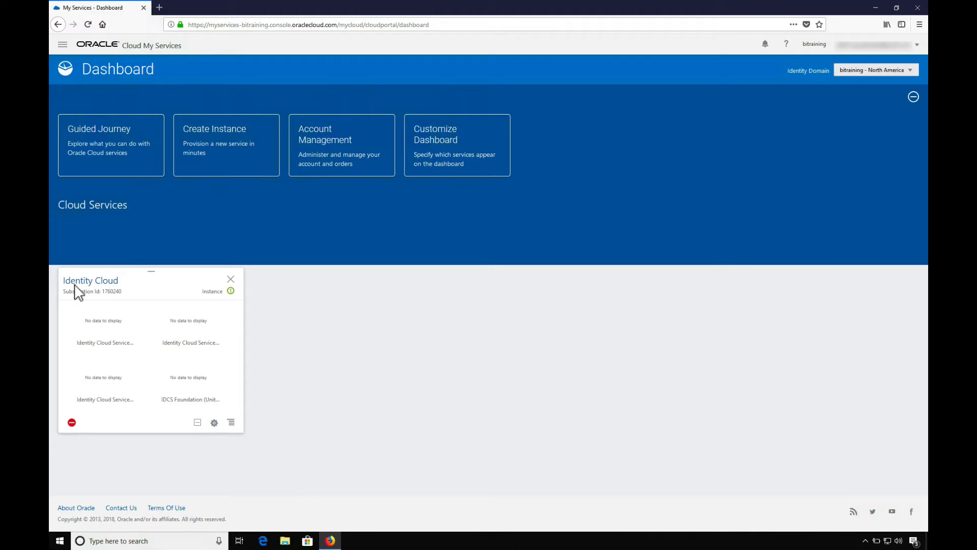
Start creating a Database instance from the full list of services, using the custom configuration.
left_click(218, 149)
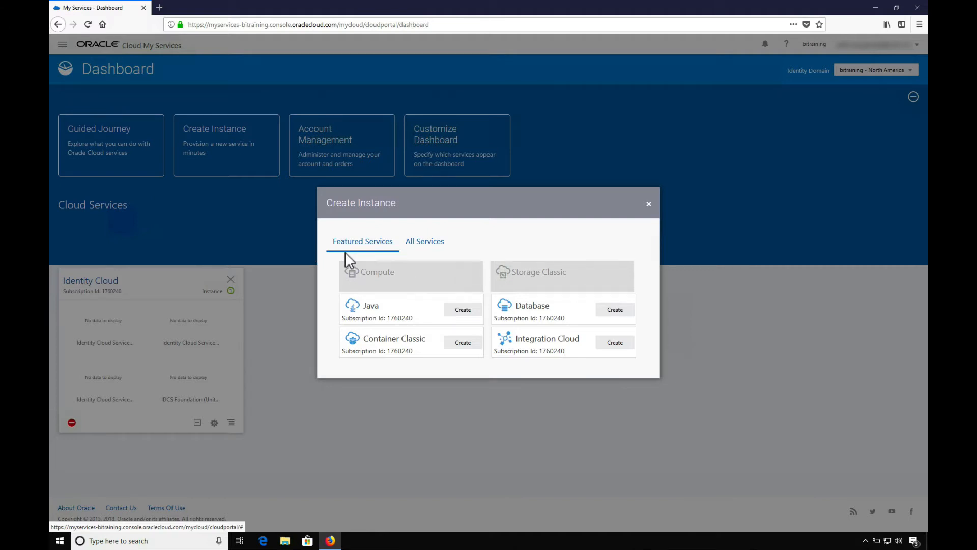
left_click(427, 244)
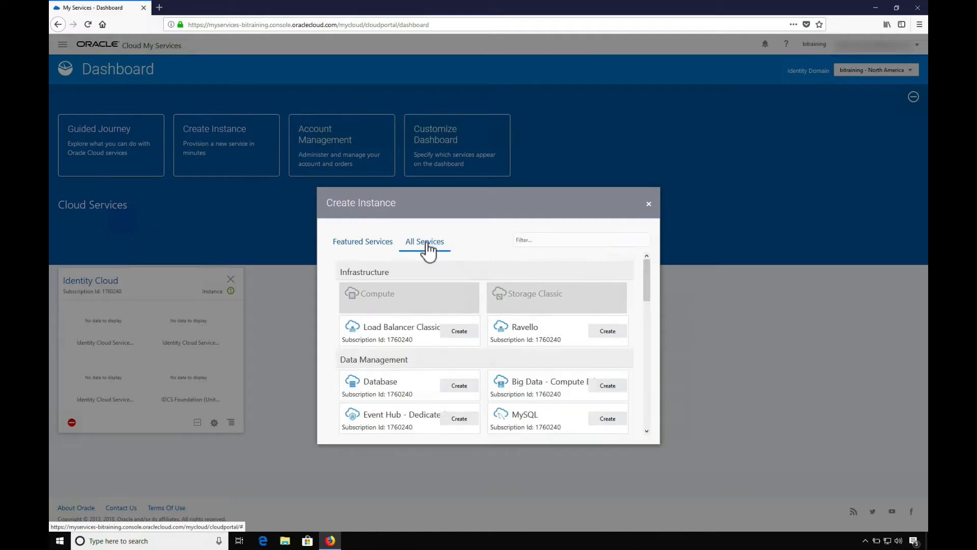
scroll(334, 331, "down", 1)
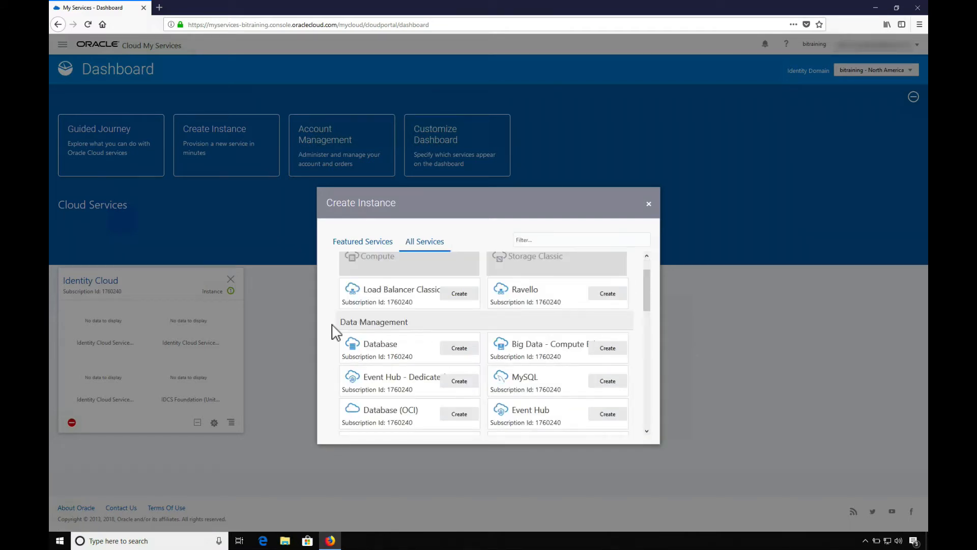
left_click(460, 349)
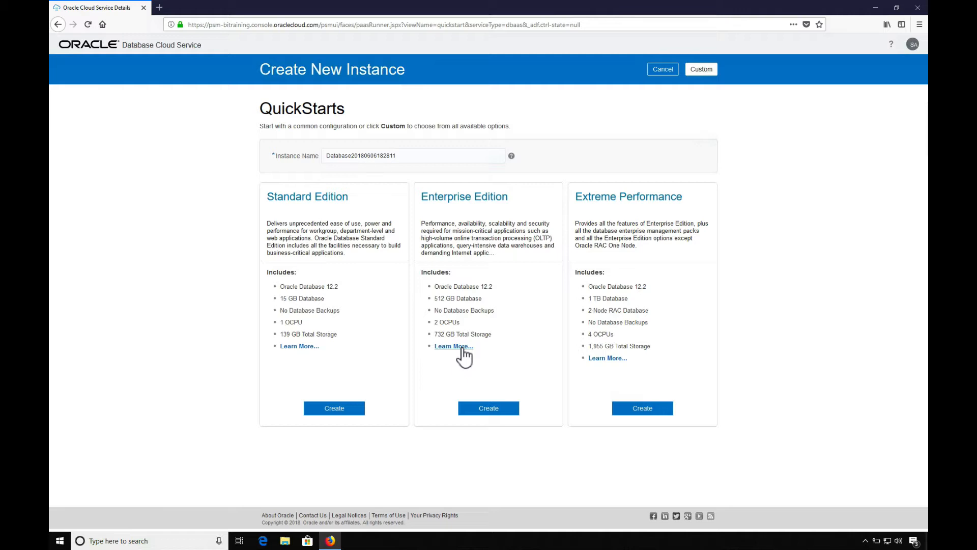
left_click(704, 73)
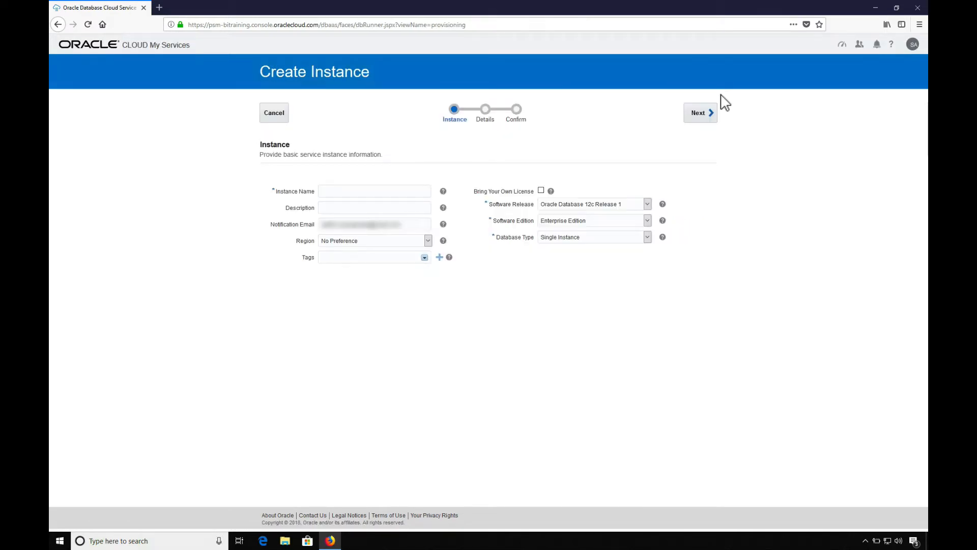
Name the instance database12c1000, leave the description blank and keep the region at No Preference.
left_click(363, 192)
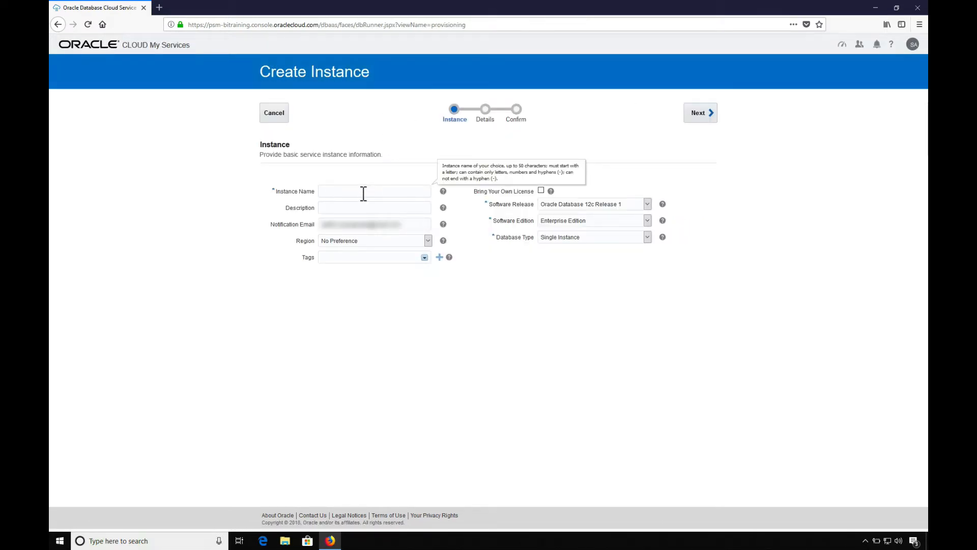
type("database12c1000")
left_click(356, 207)
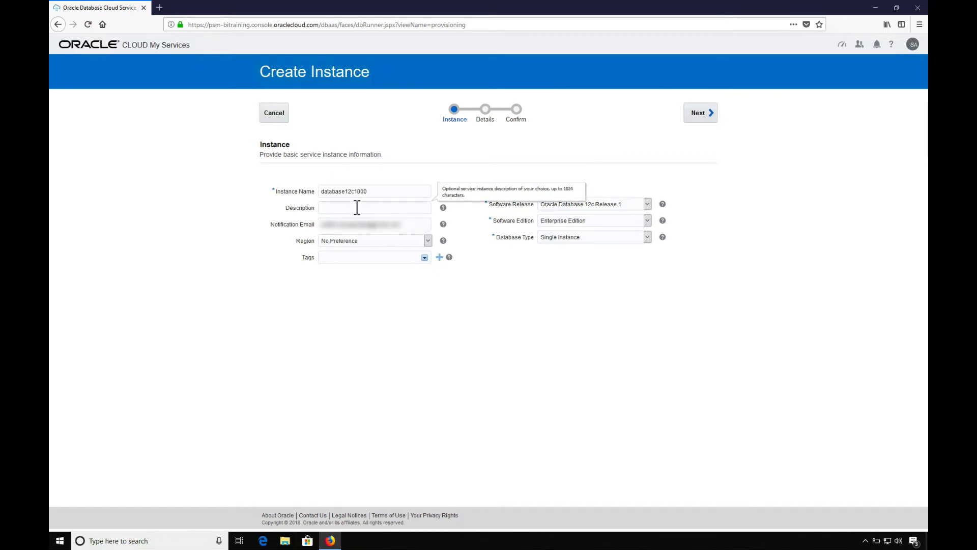
left_click(427, 241)
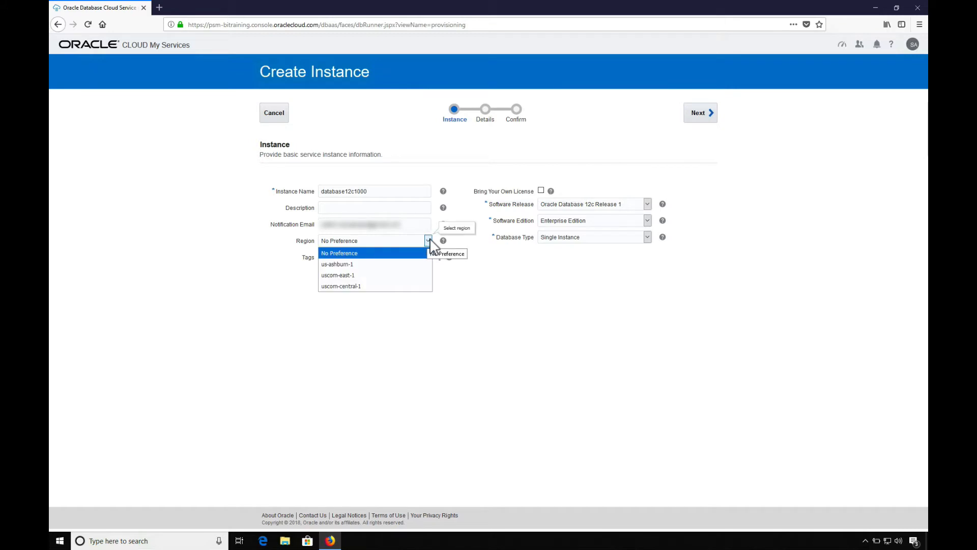
left_click(344, 254)
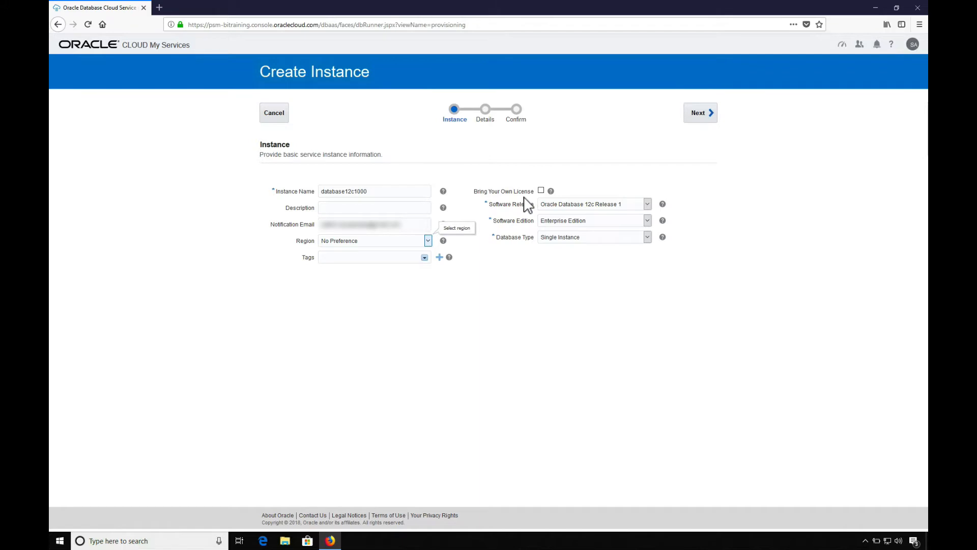
Set the software release to Oracle Database 12c Release 2 and the edition to Standard Edition, and continue to the instance details.
left_click(598, 204)
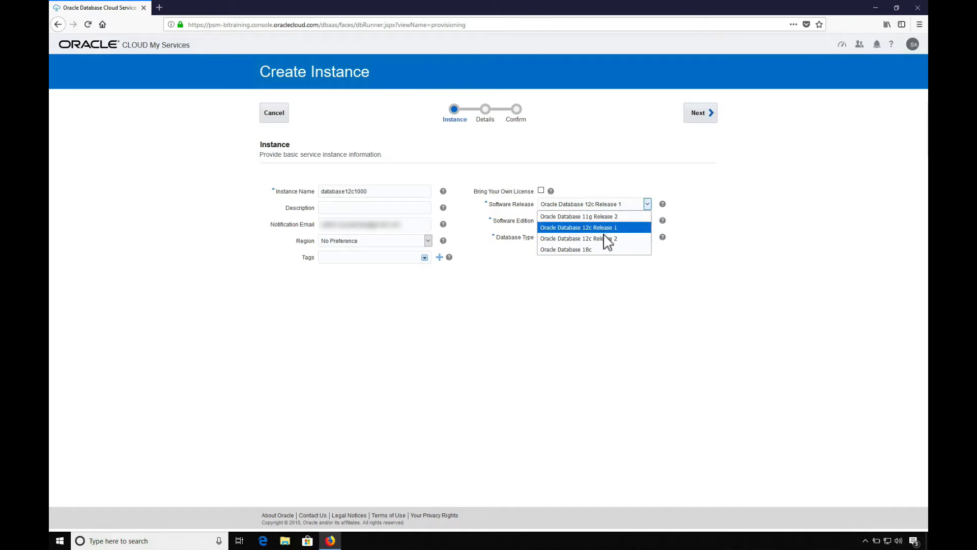
left_click(606, 239)
left_click(591, 221)
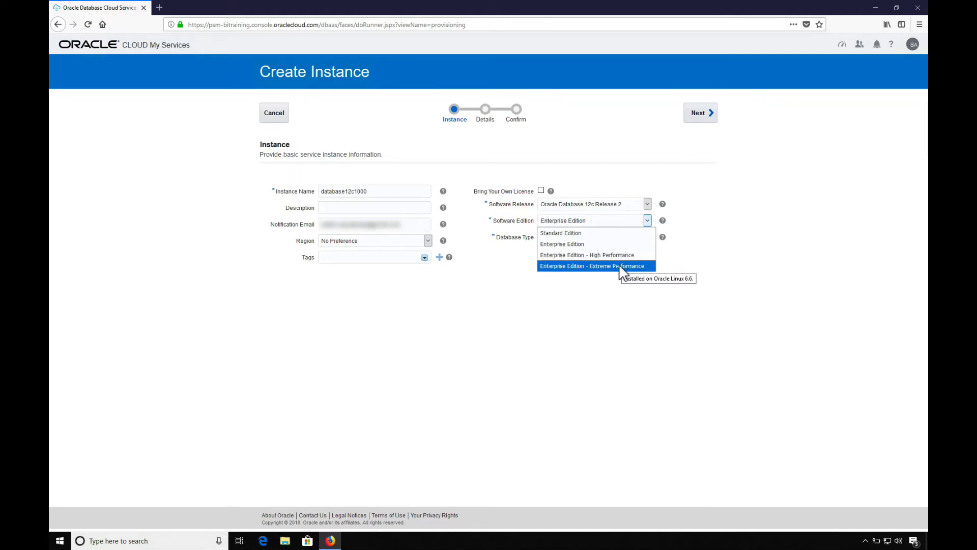
left_click(578, 234)
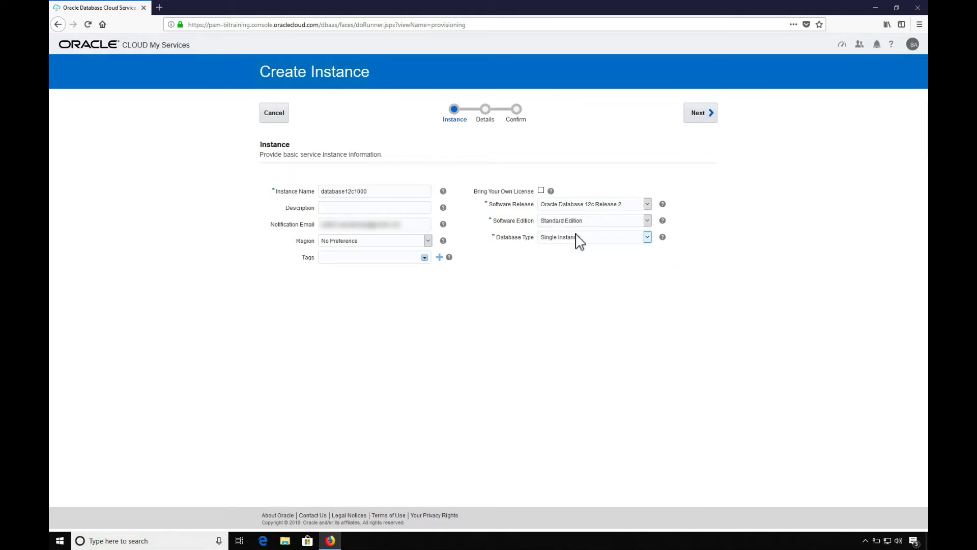
left_click(703, 114)
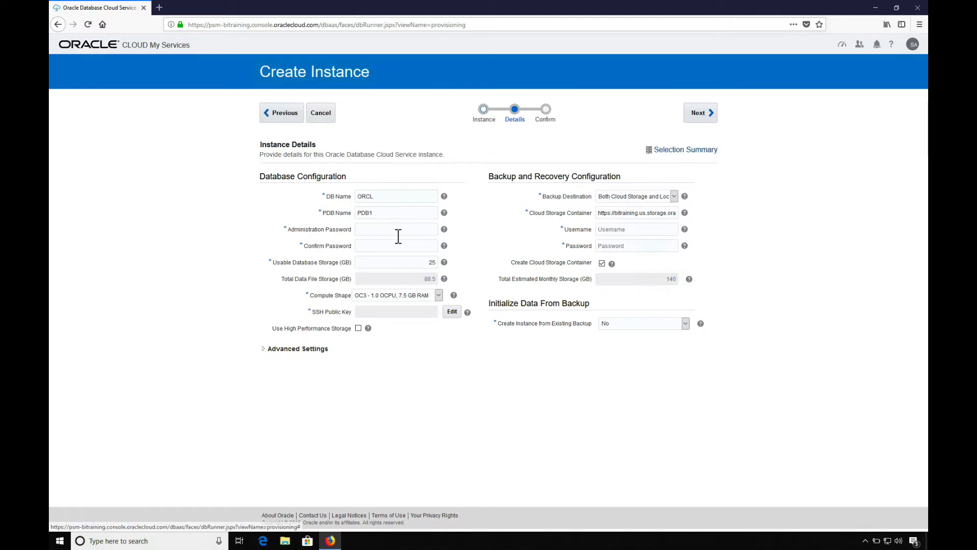
Enter and confirm the administration password, and choose the compute shape OC3 - 1.0 OCPU, 7.5 GB RAM.
mouse_move(399, 235)
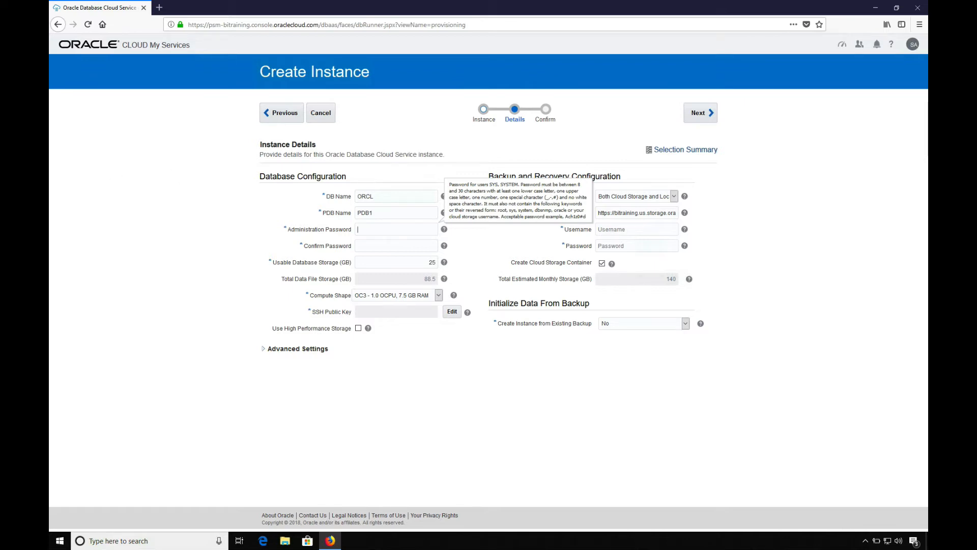
left_click(386, 266)
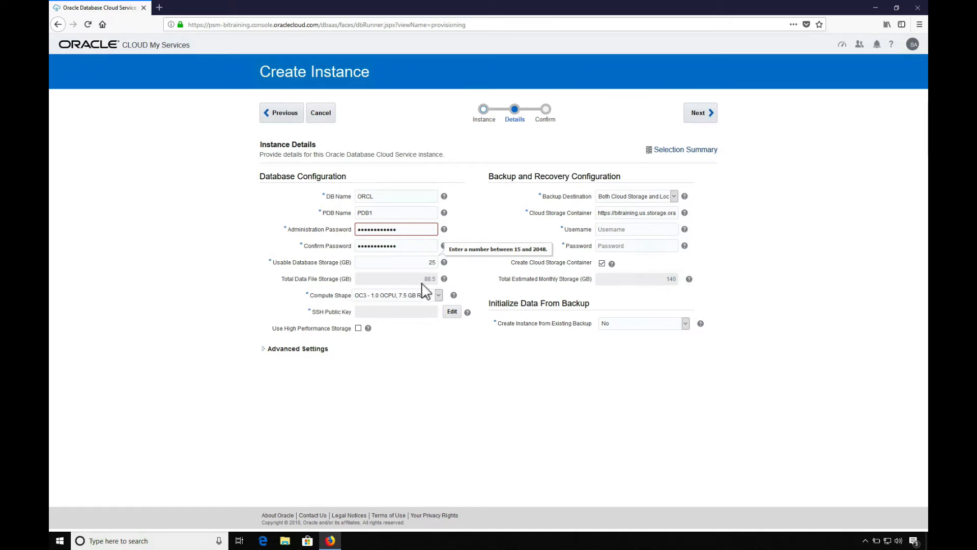
left_click(439, 295)
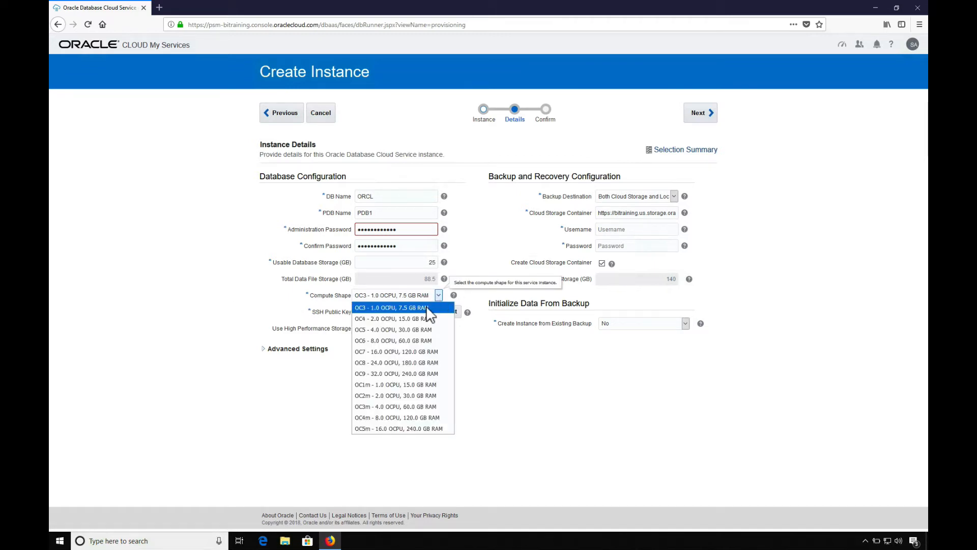
left_click(428, 308)
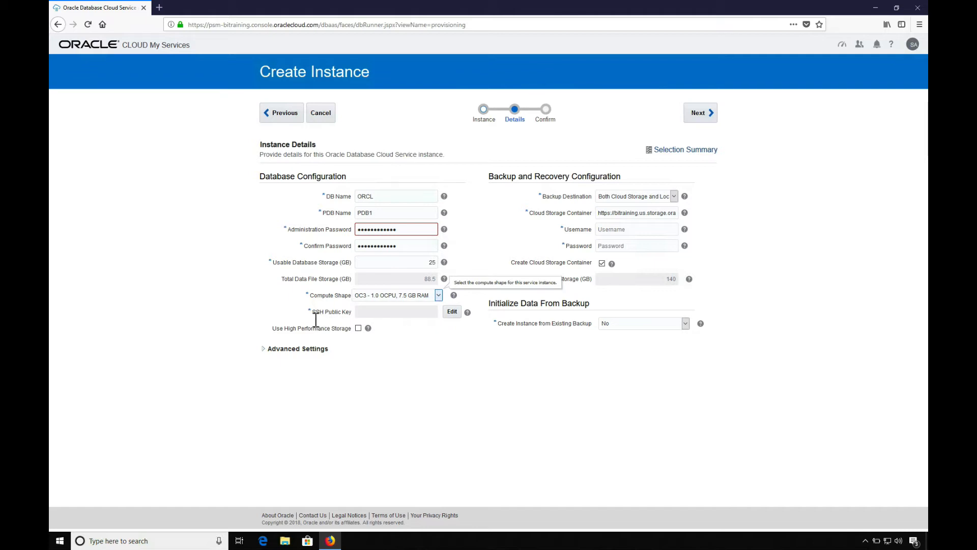
Create a new SSH key pair for VM access and download the keys.
left_click(452, 312)
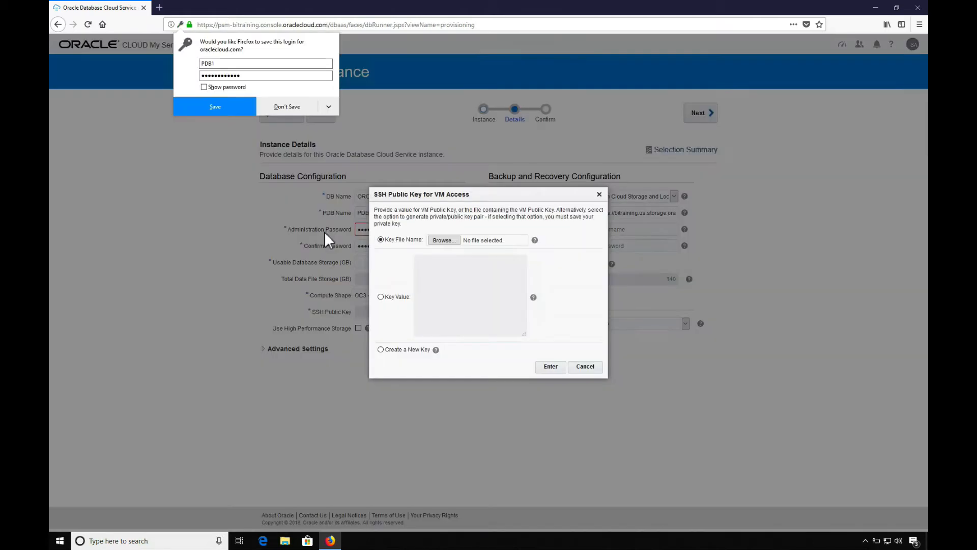
left_click(222, 108)
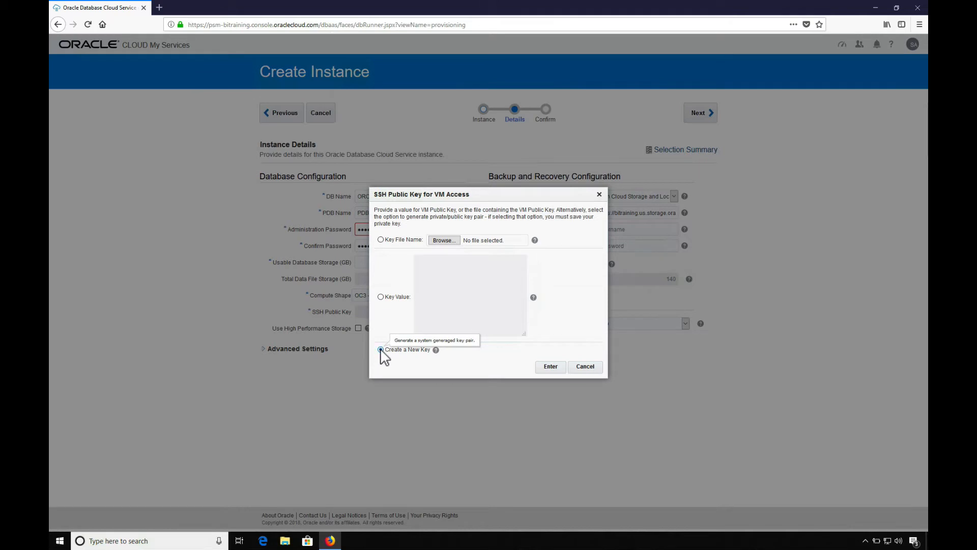
left_click(381, 350)
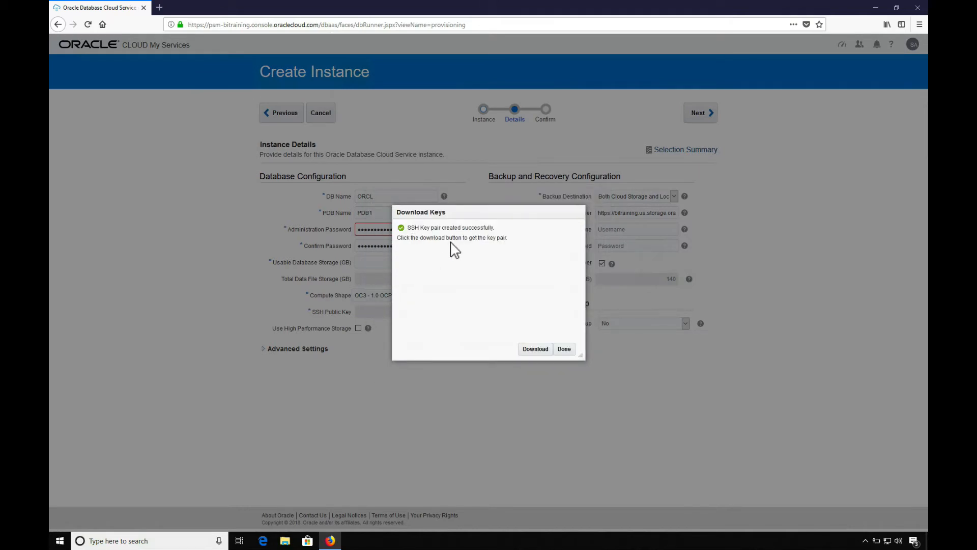
left_click(538, 353)
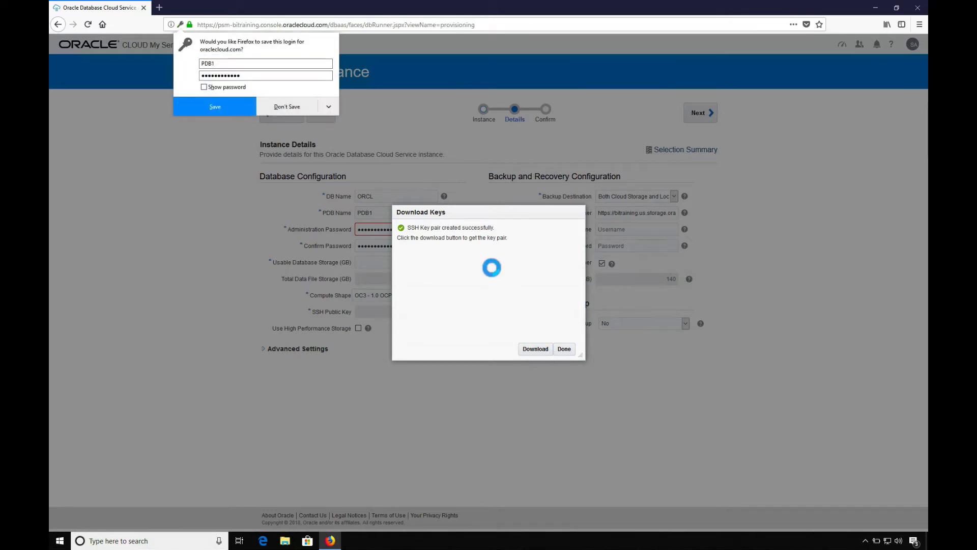
left_click(413, 251)
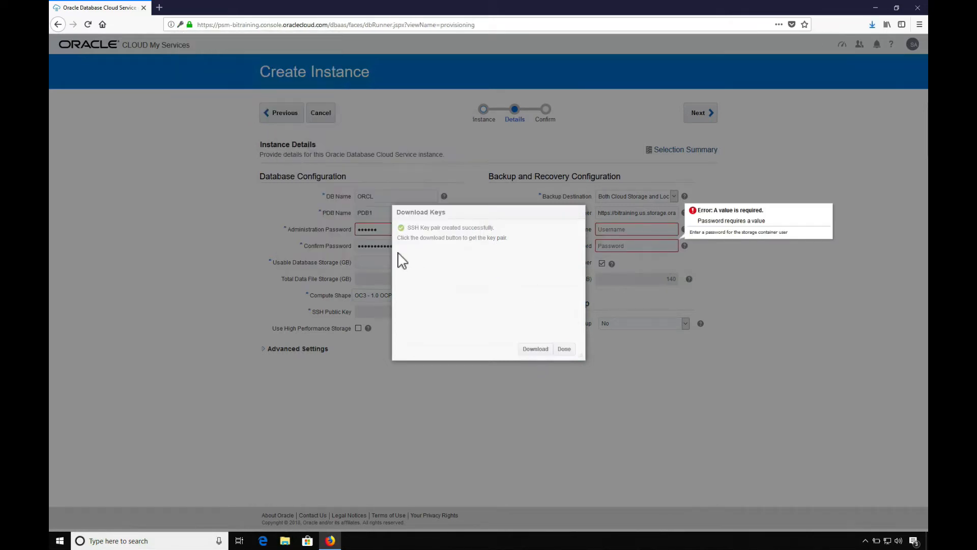
left_click(565, 352)
Set the backup destination to None, review the advanced settings and confirm creation of the database instance.
left_click(636, 196)
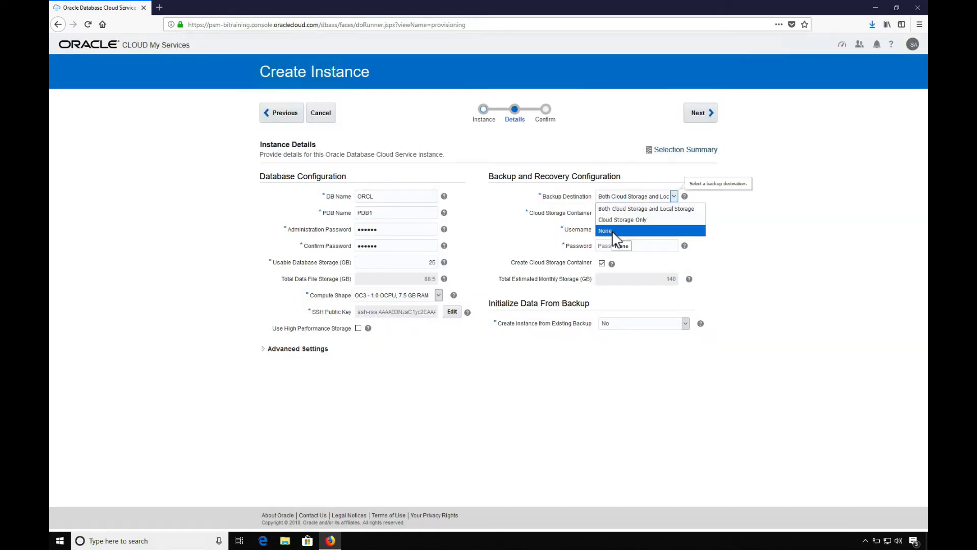
left_click(615, 230)
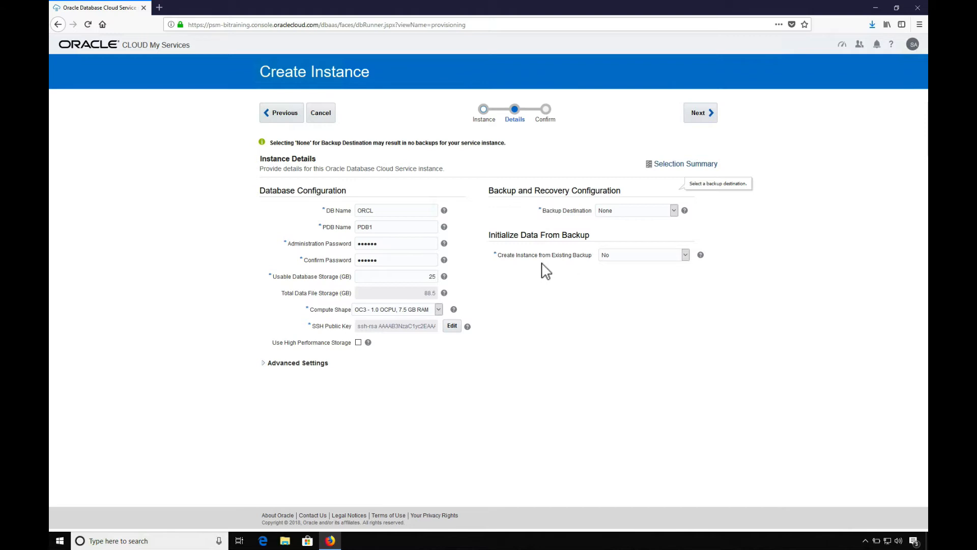
left_click(267, 365)
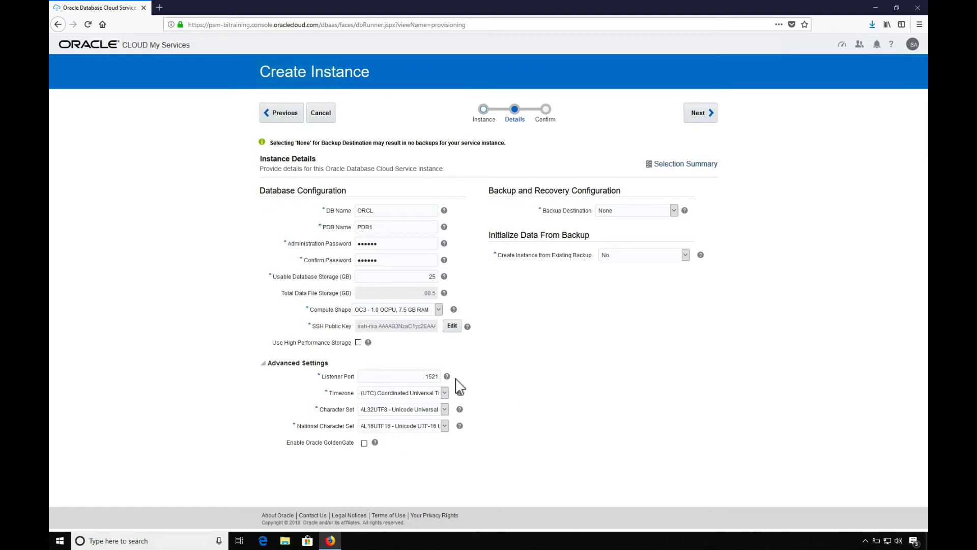
left_click(705, 116)
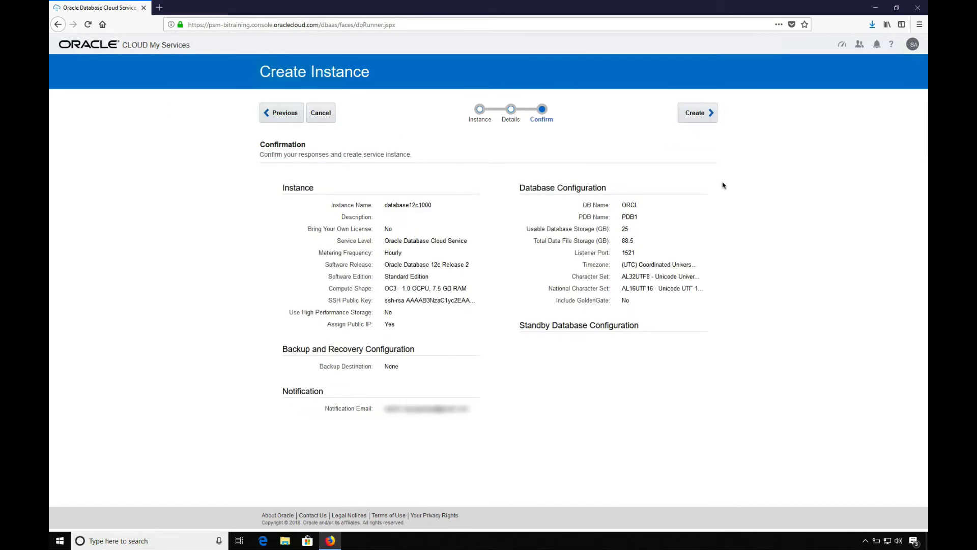
left_click(700, 115)
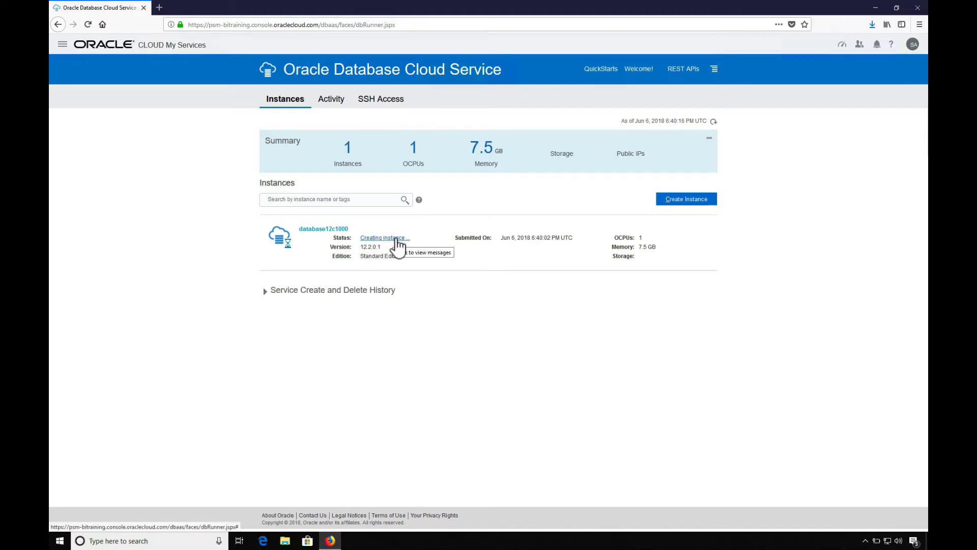
Check the new instance's creation status in the Database Cloud Service instance list and activity log.
left_click(397, 239)
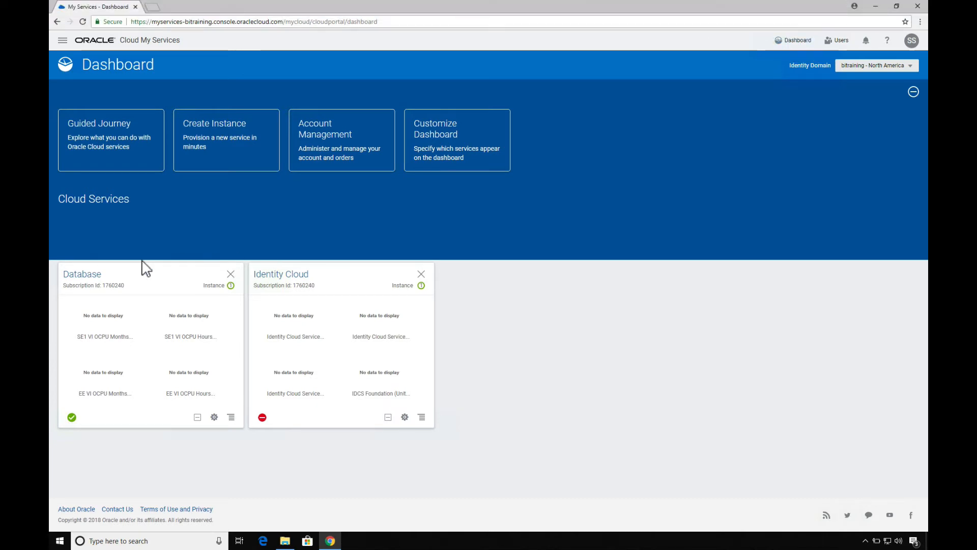
left_click(215, 286)
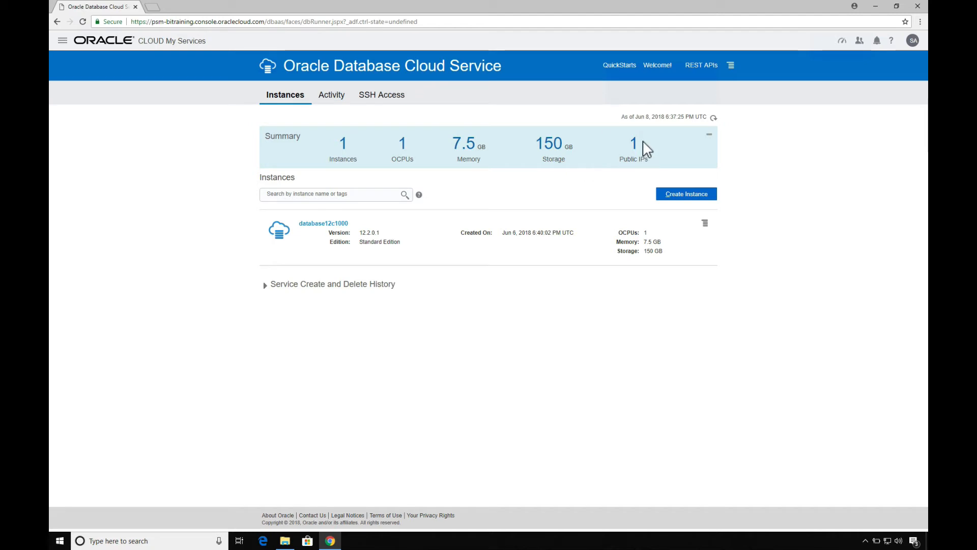
left_click(335, 106)
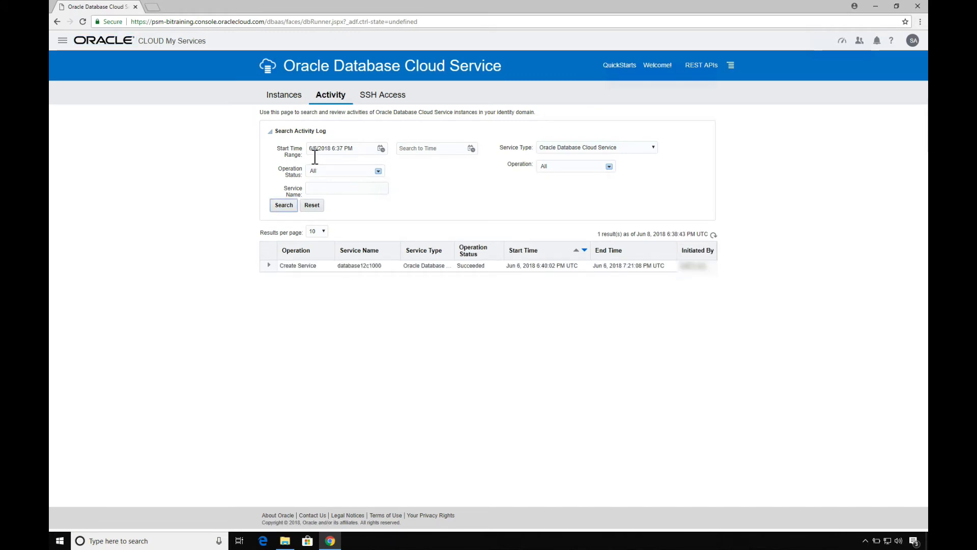
Examine the Create Service activity details and the SSH access page for database12c1000, and return to the instance list.
left_click(269, 265)
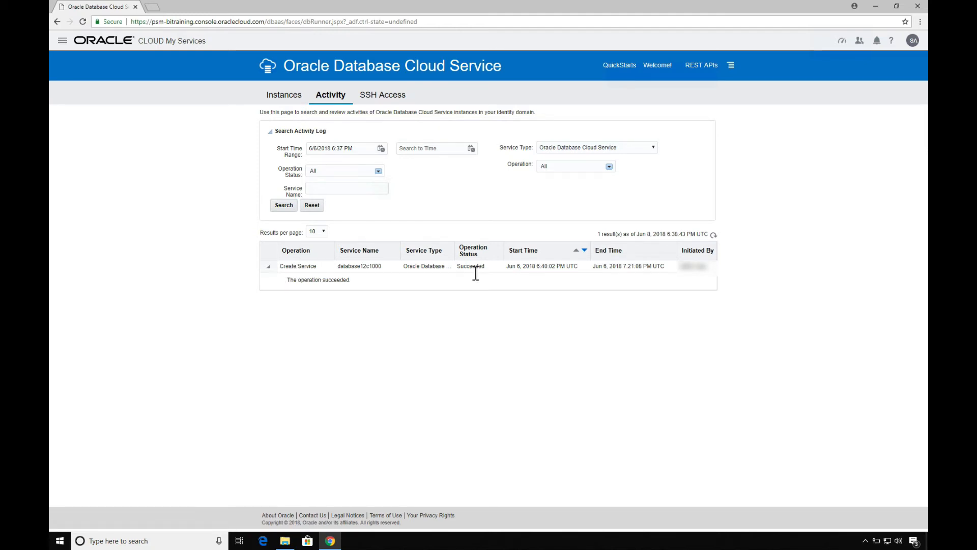
left_click(389, 99)
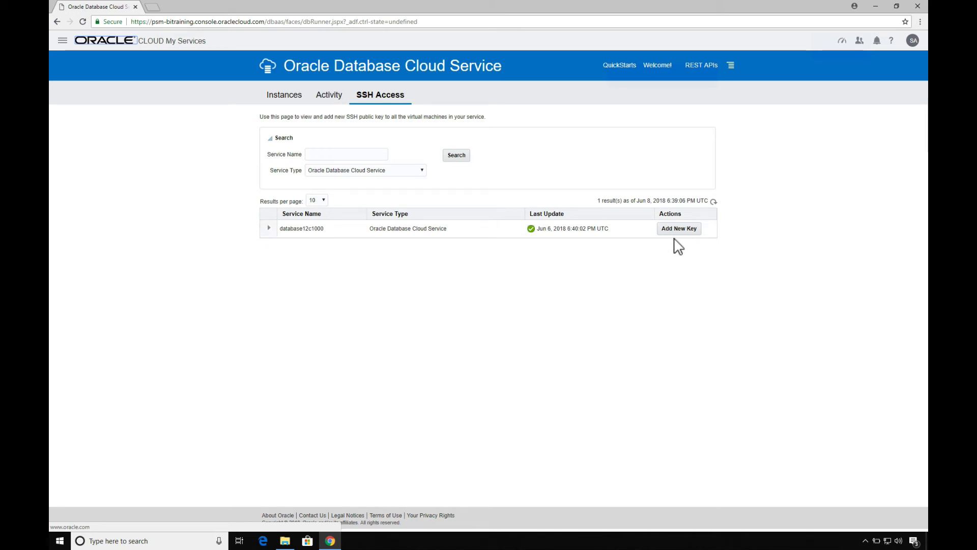
left_click(284, 100)
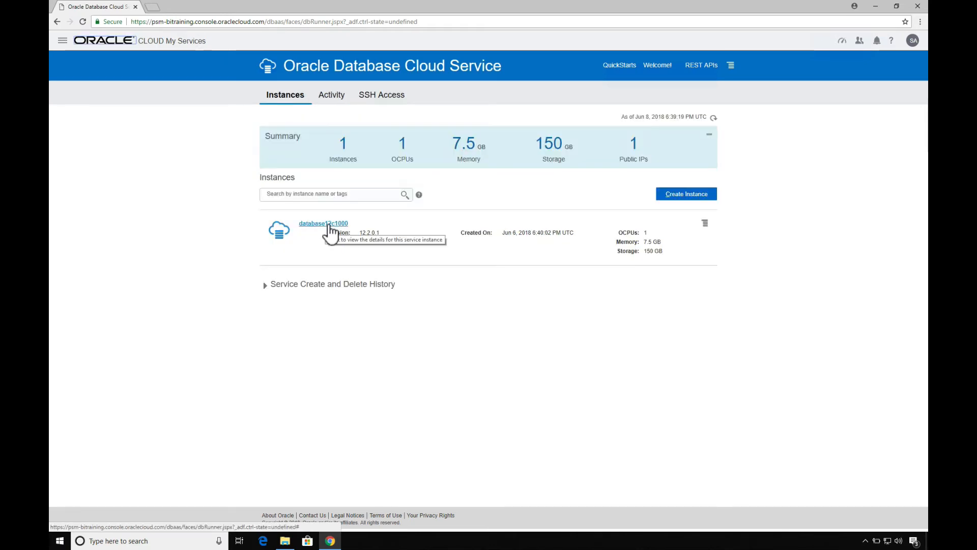
Open the database12c1000 instance details and examine its host name, public IP and node management options.
left_click(328, 224)
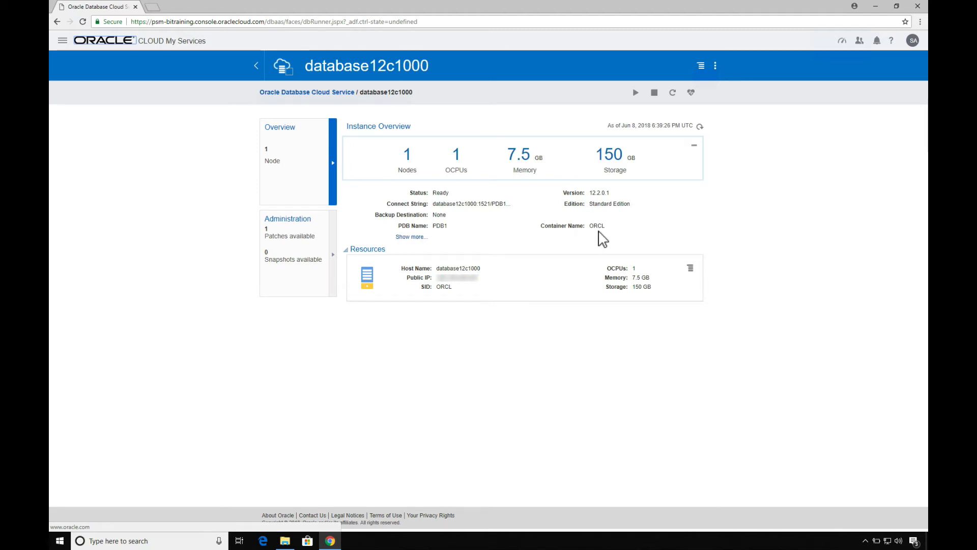
double_click(457, 268)
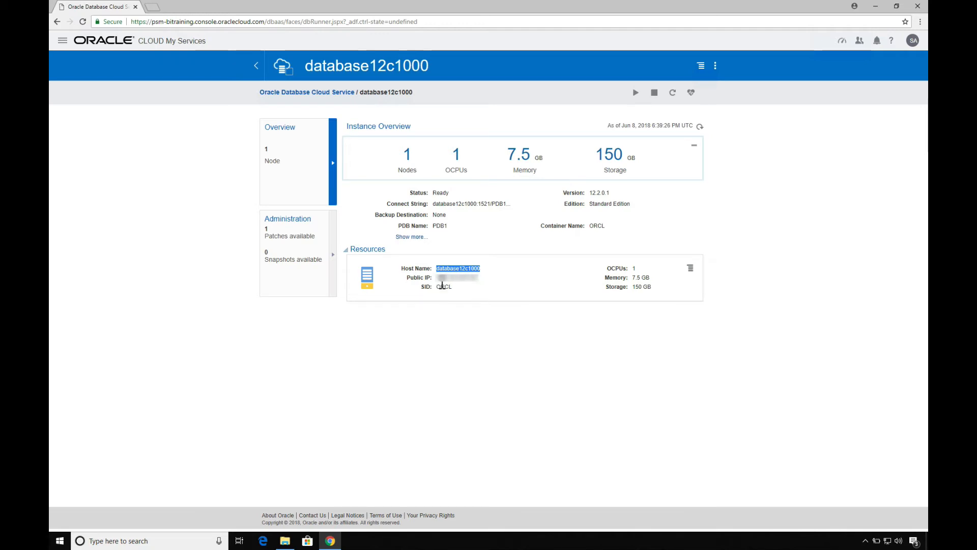
left_click_drag(438, 277, 483, 283)
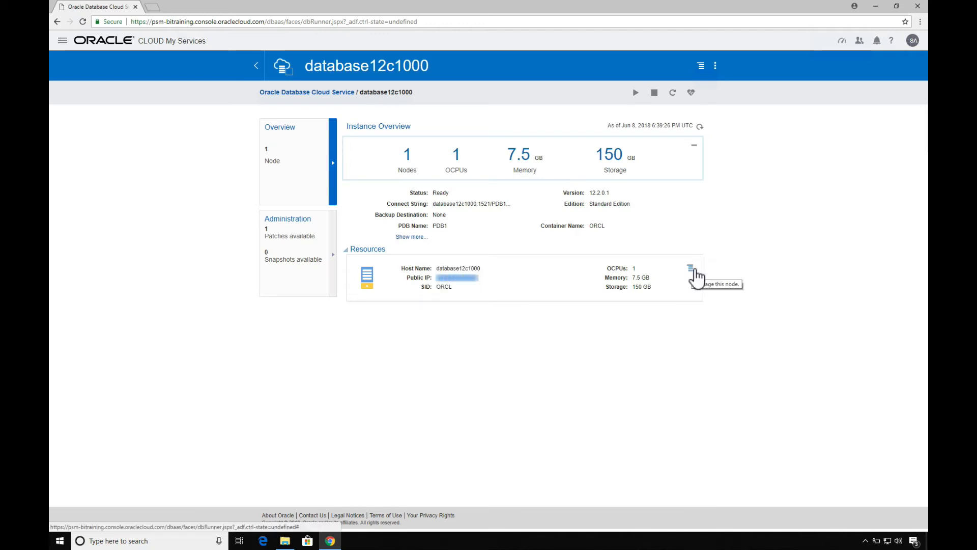
left_click(694, 271)
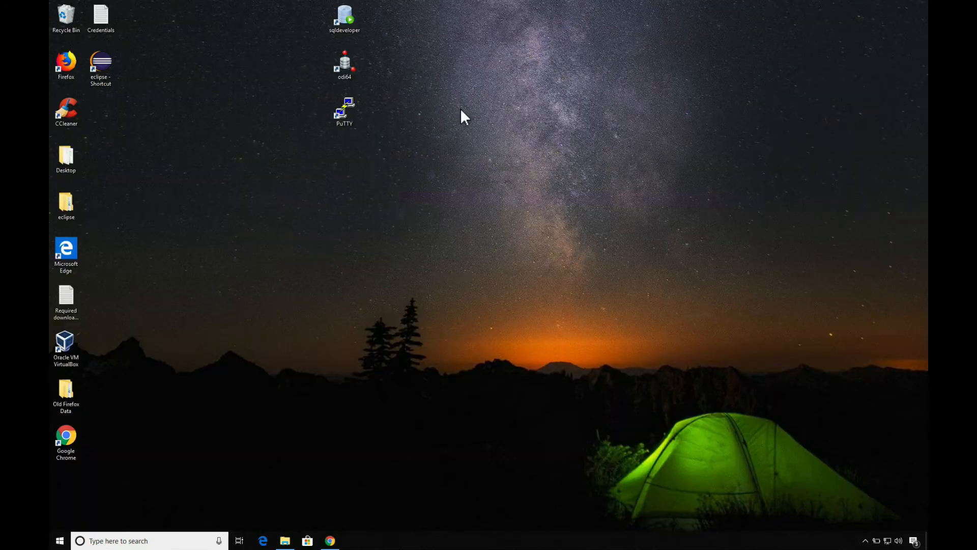
Launch SQL Developer and start a new connection named MyNewCloudDB with username SYS, entering the account password and enabling password saving.
double_click(346, 18)
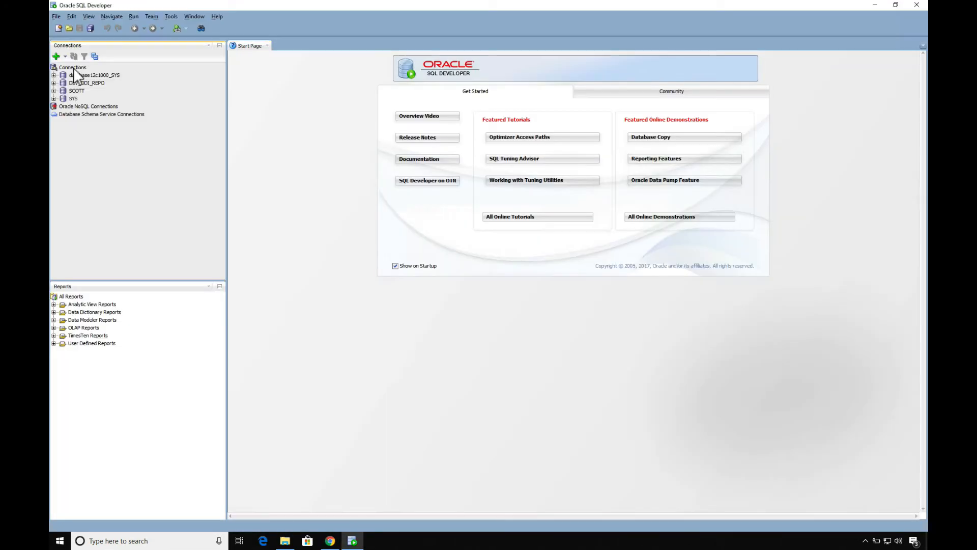
right_click(74, 71)
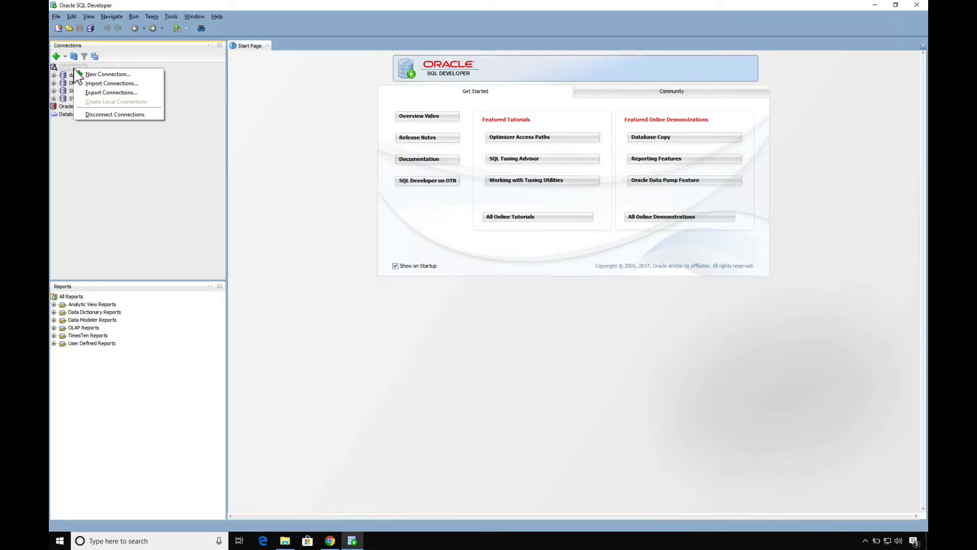
left_click(104, 75)
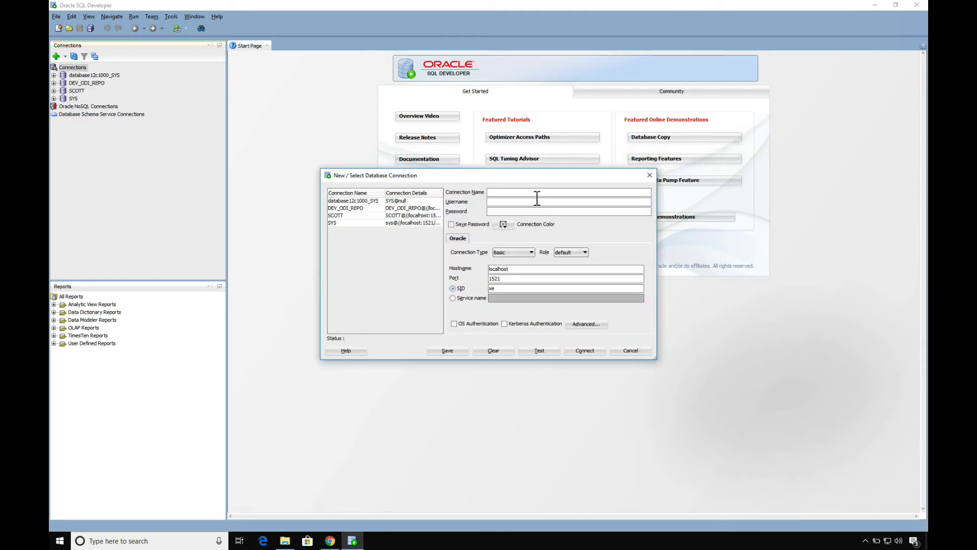
type("MyNewCloudDB")
left_click(511, 202)
type("SYSS")
key("BackSpace")
type("••••••••••")
left_click(451, 224)
Copy the instance's public IP from its Oracle Cloud overview and use it as the SQL Developer connection's hostname.
left_click(535, 272)
left_click(330, 541)
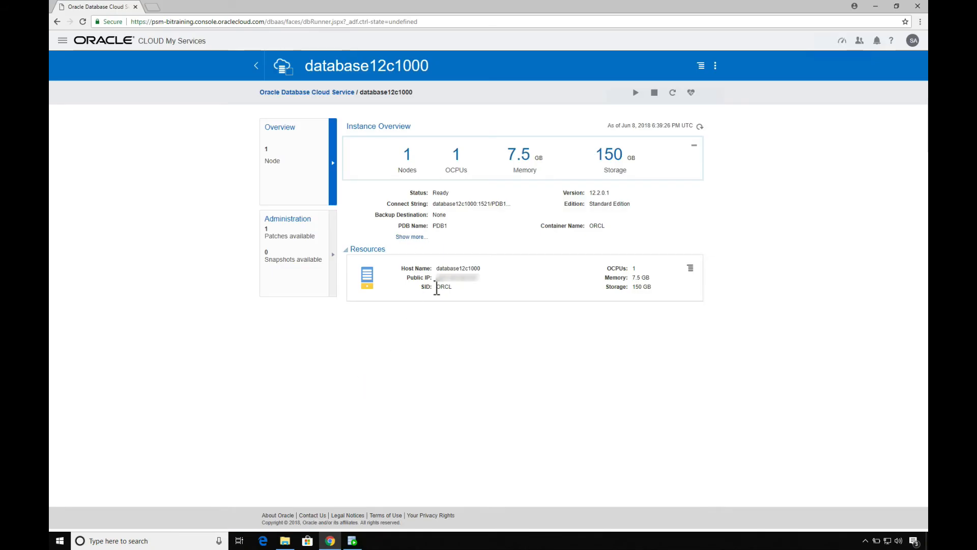
left_click_drag(484, 270, 433, 274)
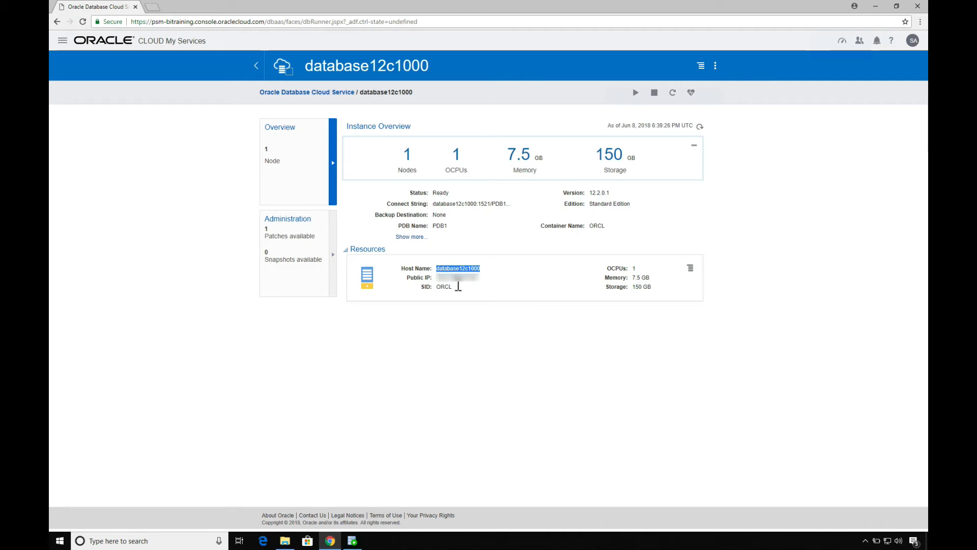
left_click_drag(478, 278, 436, 278)
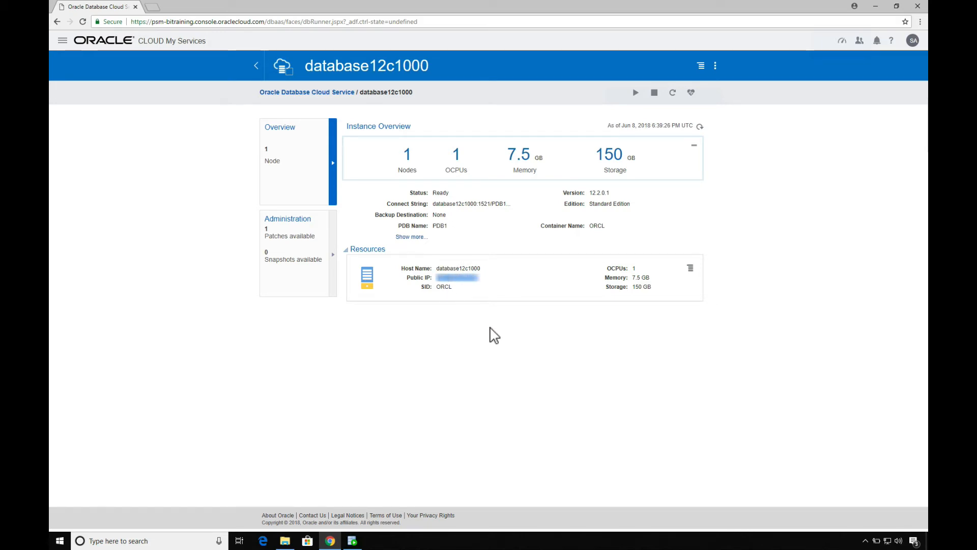
key("alt+Tab")
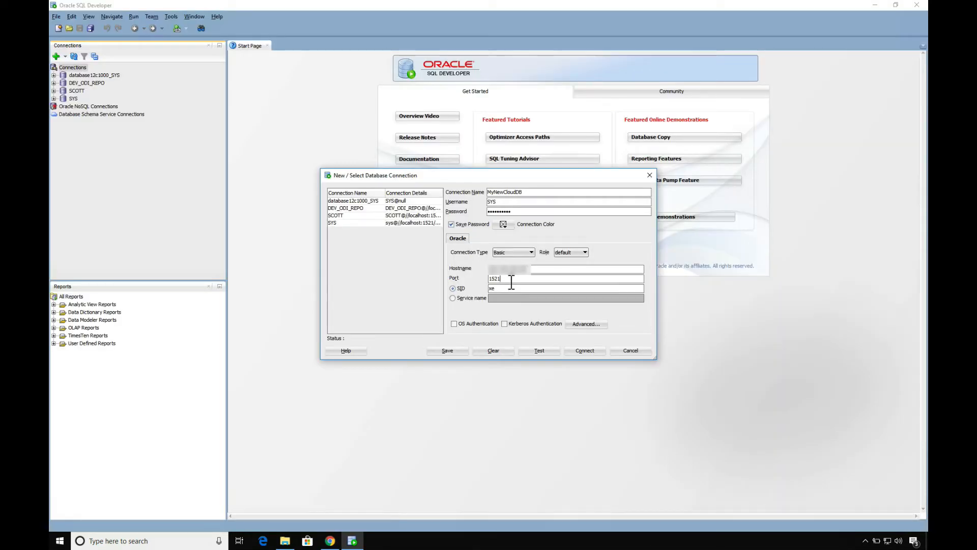
Check the SQL *Net port in the expanded instance details, and set the connection's SID to the container name ORCL.
left_click(508, 289)
key("BackSpace")
key("BackSpace")
left_click(329, 541)
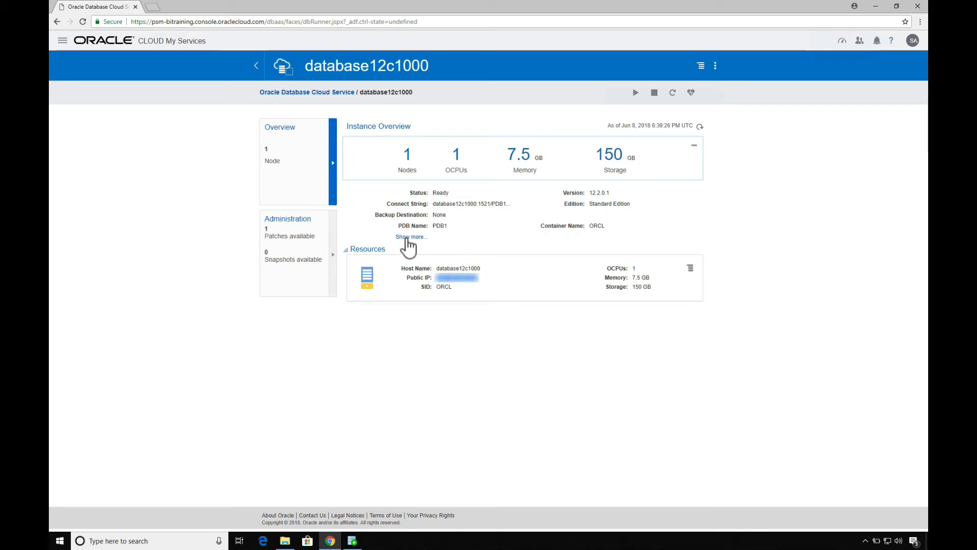
left_click(412, 238)
left_click_drag(448, 248, 432, 249)
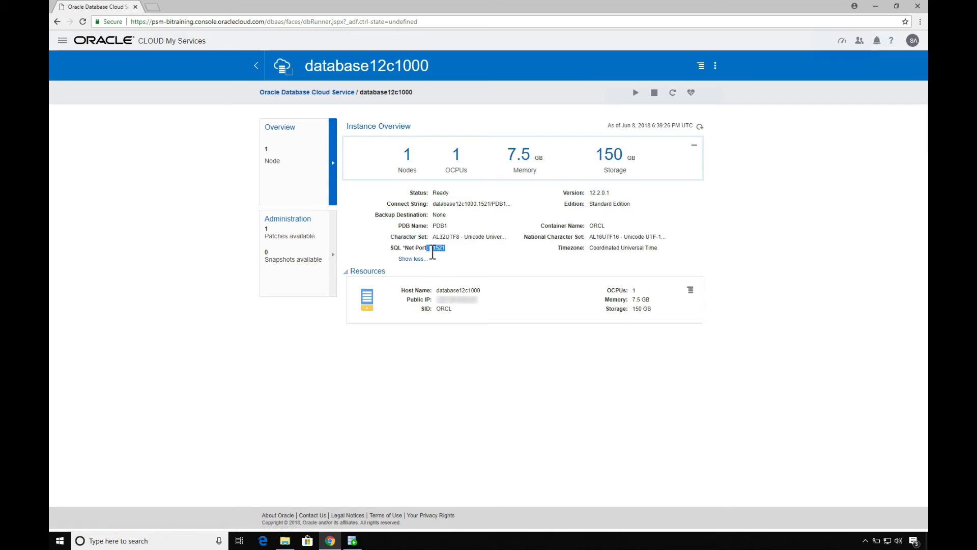
left_click(609, 226)
left_click_drag(609, 225, 589, 227)
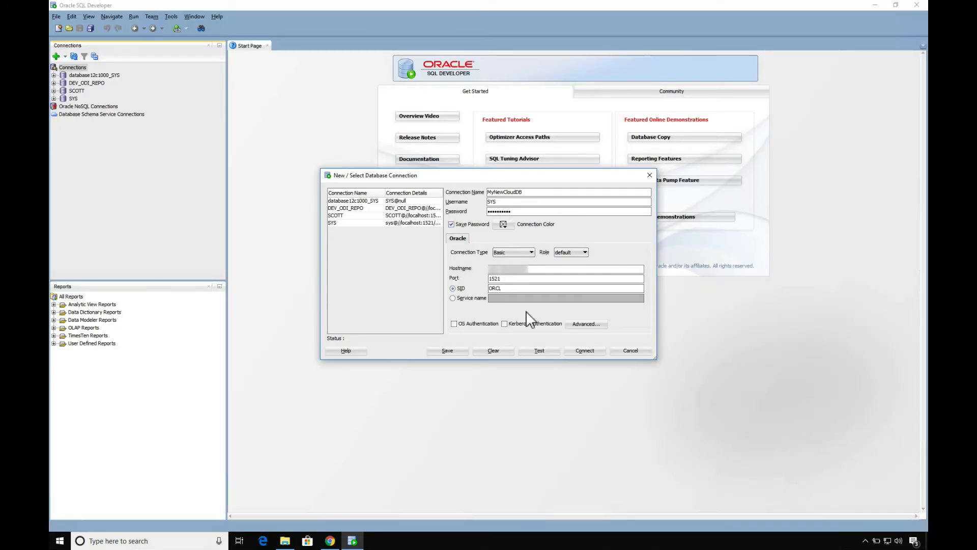
Test the MyNewCloudDB connection, save it and close the connection dialog.
left_click(540, 351)
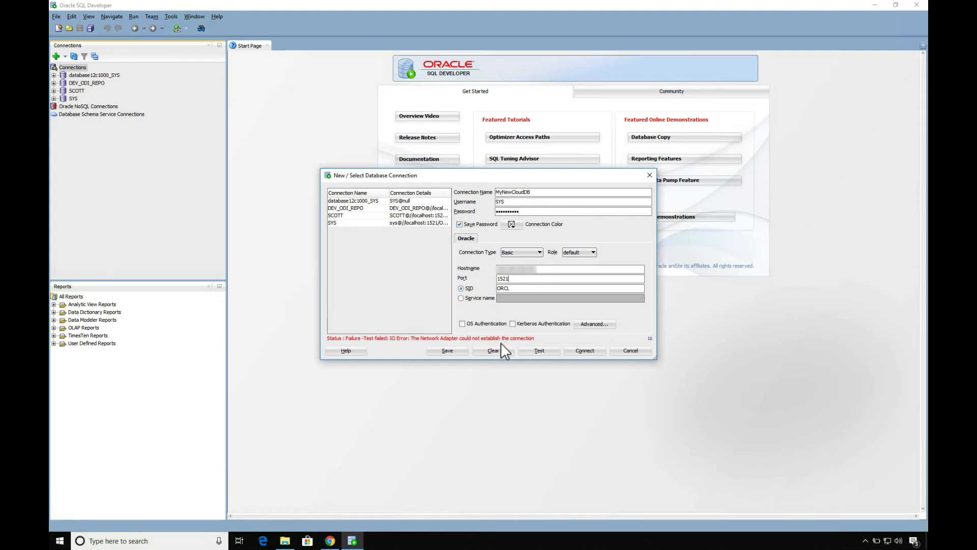
left_click(448, 351)
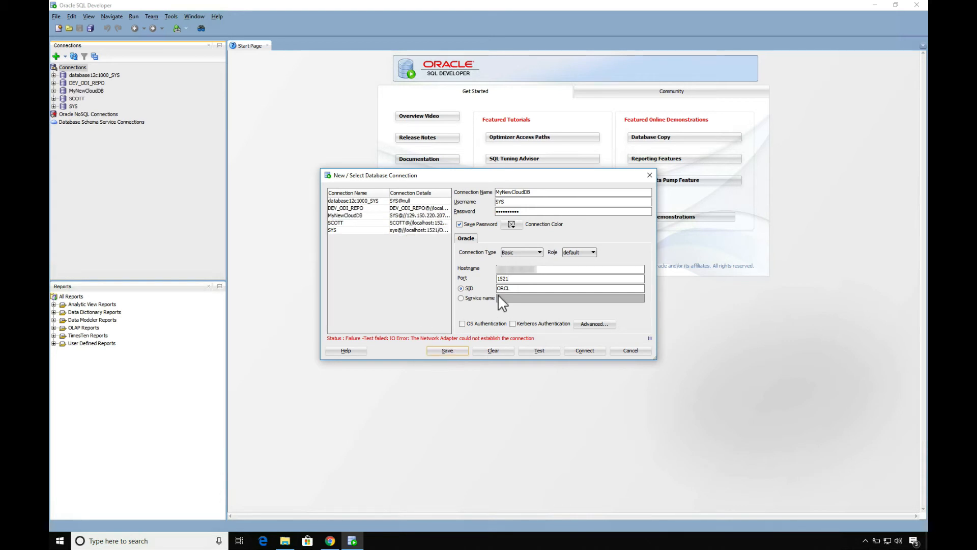
key("Escape")
Switch to the browser and view the SSH access page of Oracle Database Cloud Service.
left_click(330, 541)
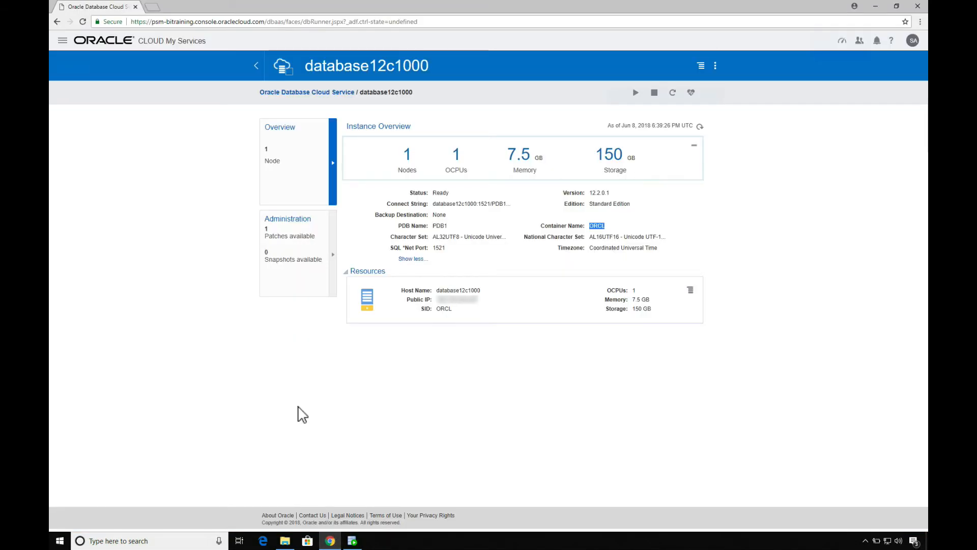
left_click(326, 92)
left_click(375, 98)
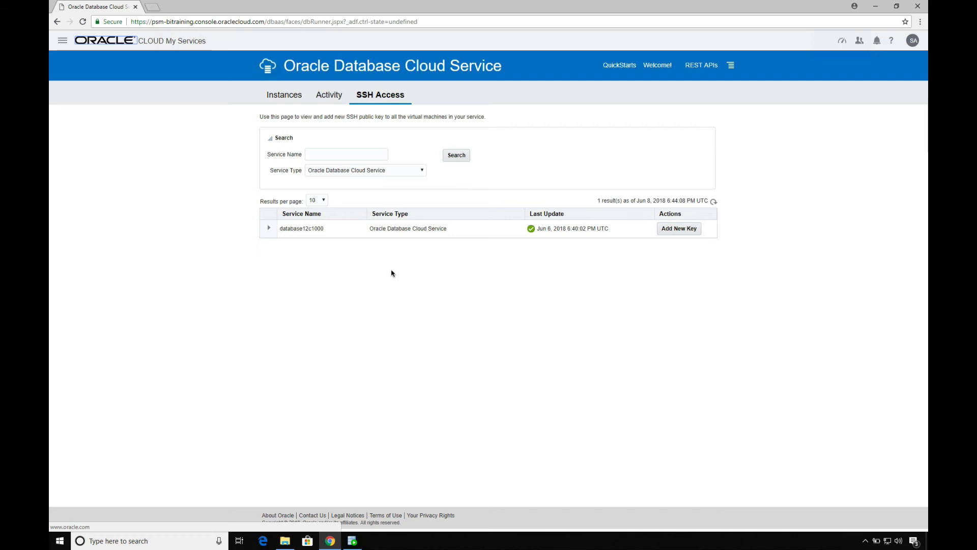
Switch to SQL Developer, display the SSH Hosts view and close the Reports view.
left_click(353, 541)
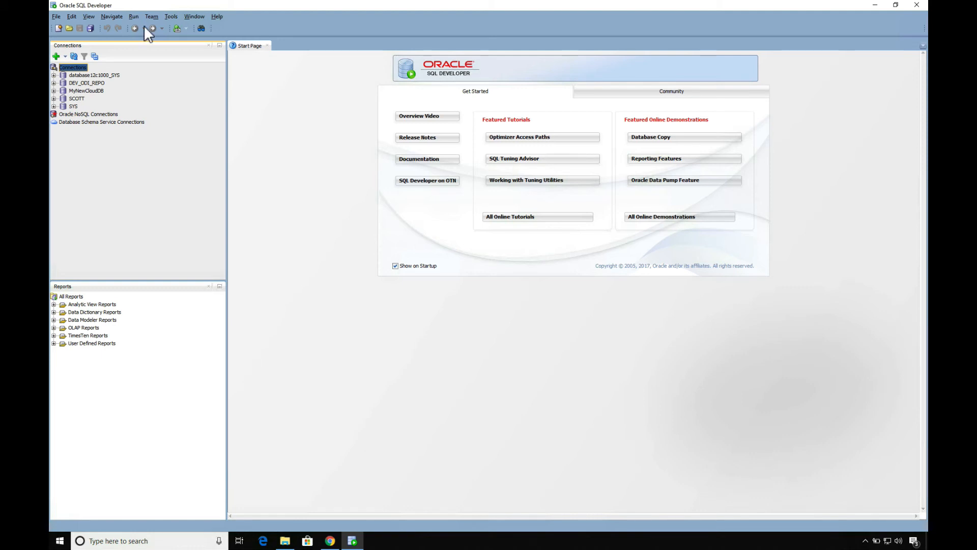
left_click(88, 16)
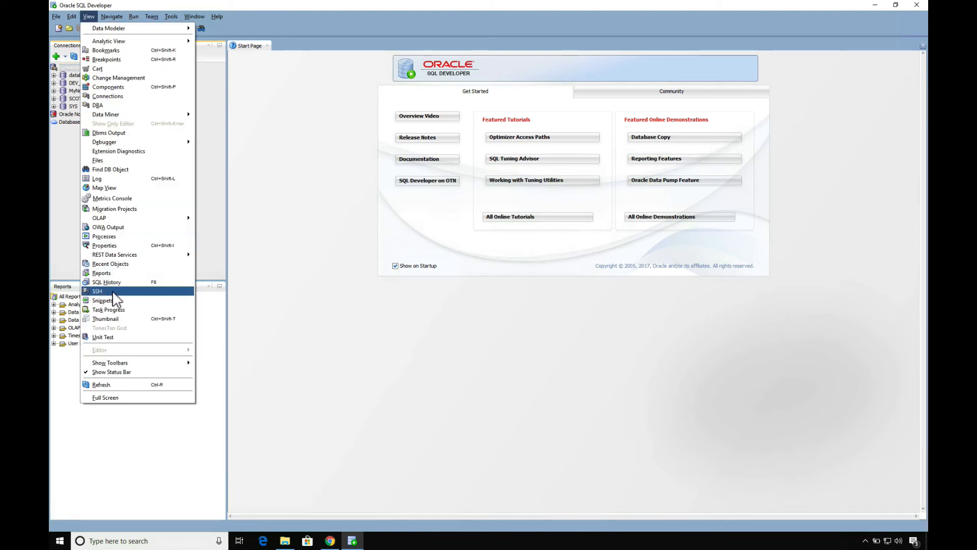
left_click(96, 286)
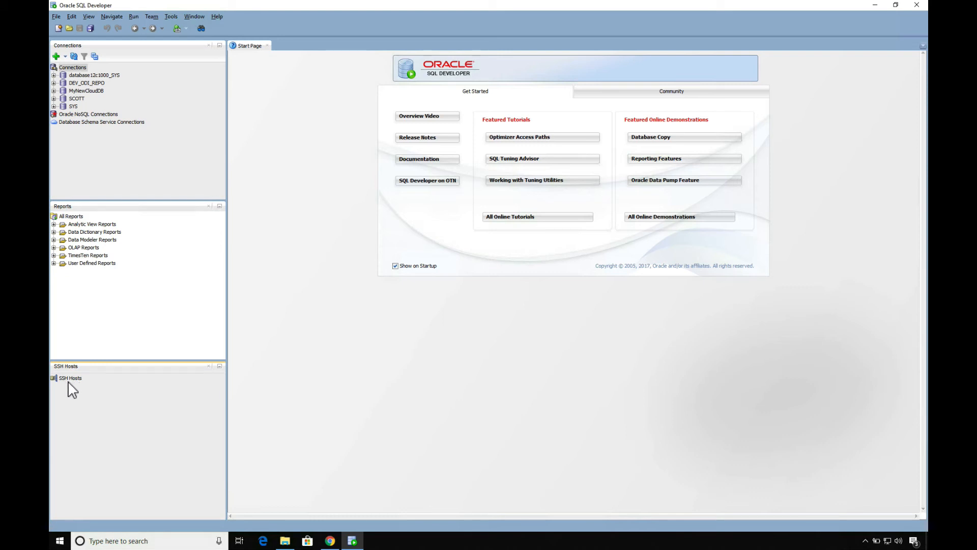
left_click(208, 206)
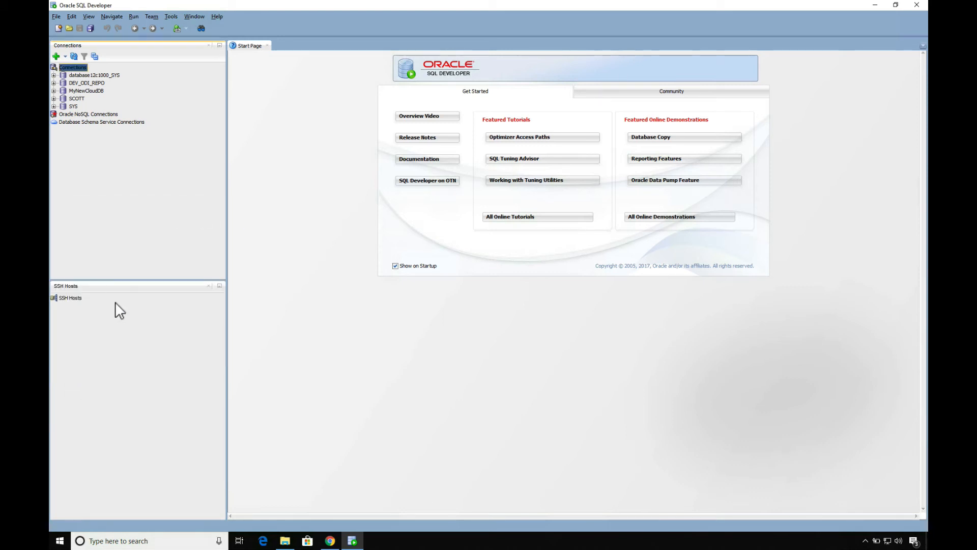
Start a new SSH host and enter the public IP copied from the database12c1000 overview as both its name and host.
right_click(74, 297)
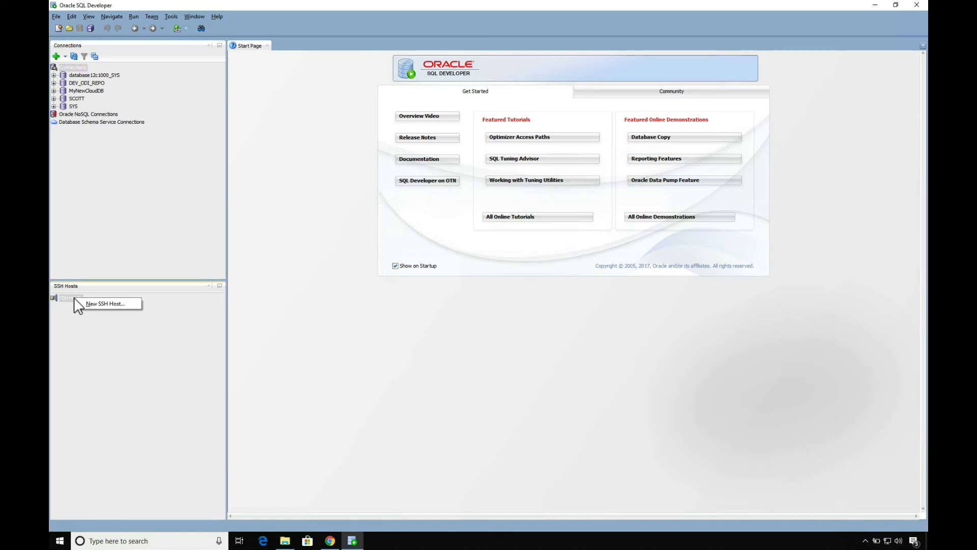
left_click(108, 303)
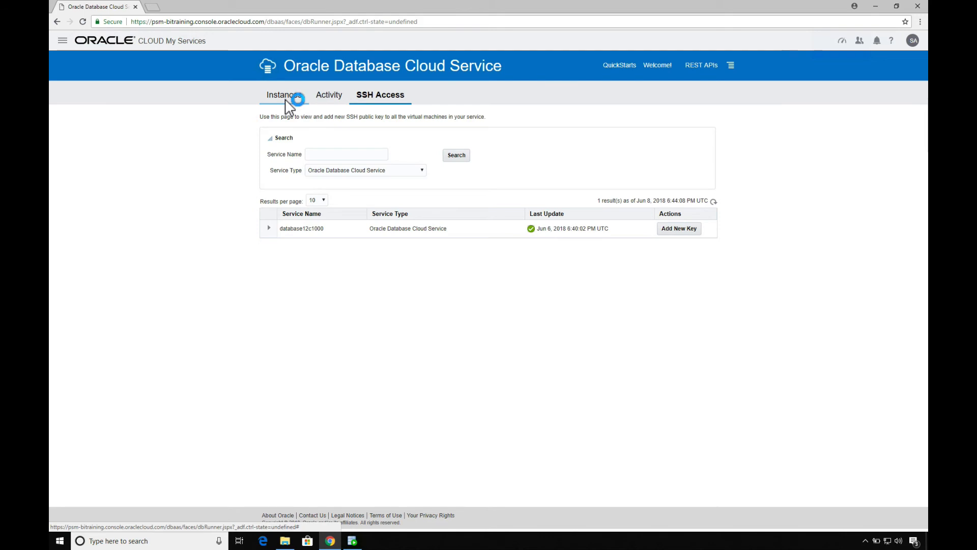
left_click(286, 101)
left_click(324, 228)
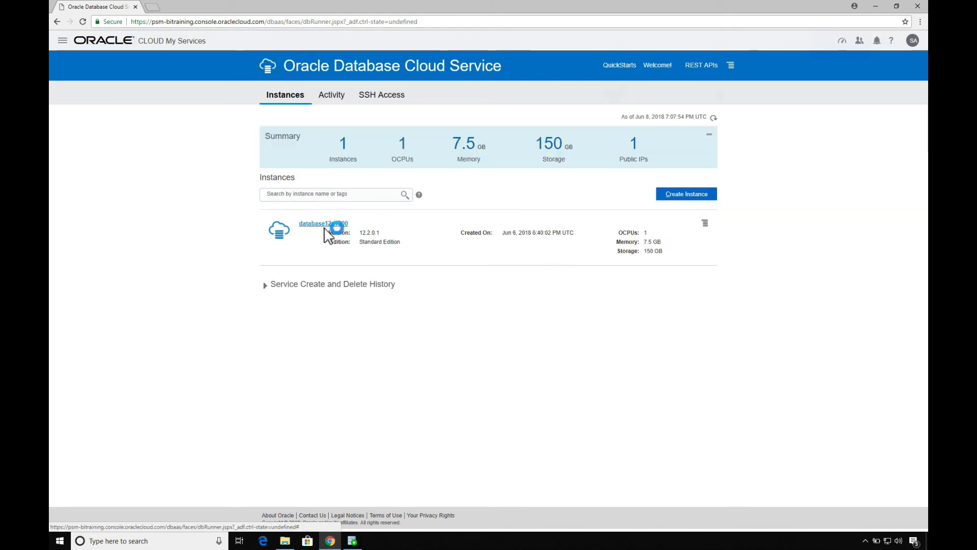
left_click_drag(460, 280, 482, 281)
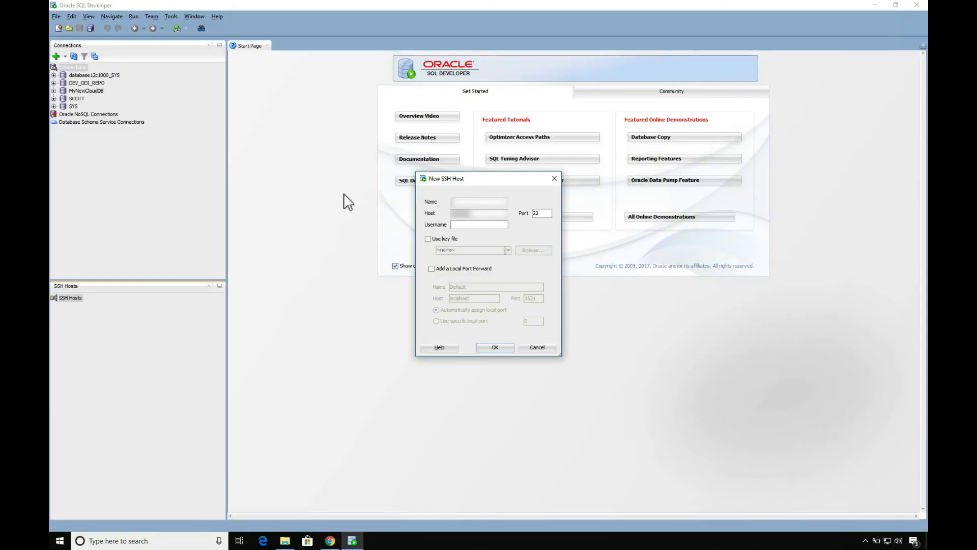
key("ctrl+v")
left_click_drag(478, 213, 450, 213)
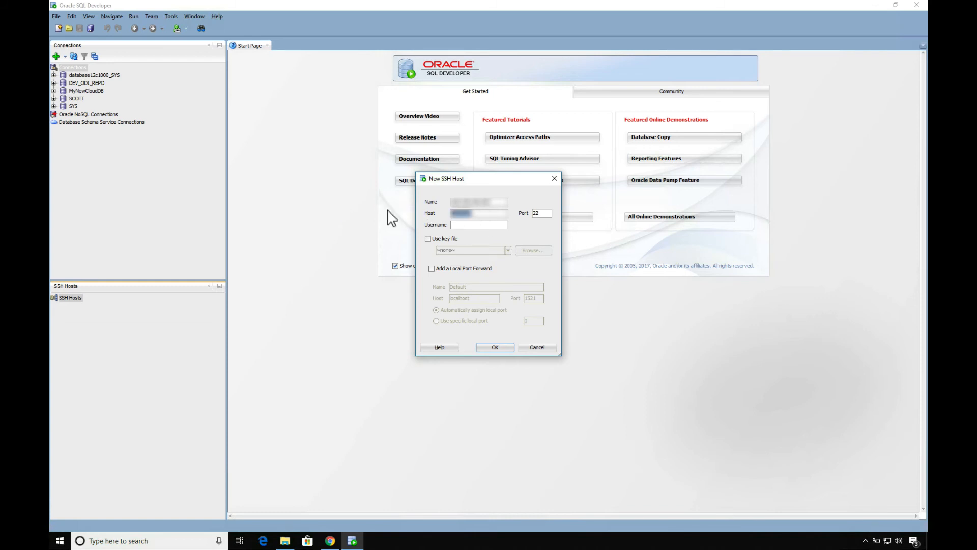
key("ctrl+v")
Set the SSH host's username to oracle and enable the use of a key file.
left_click(487, 226)
type("oracle")
left_click(429, 238)
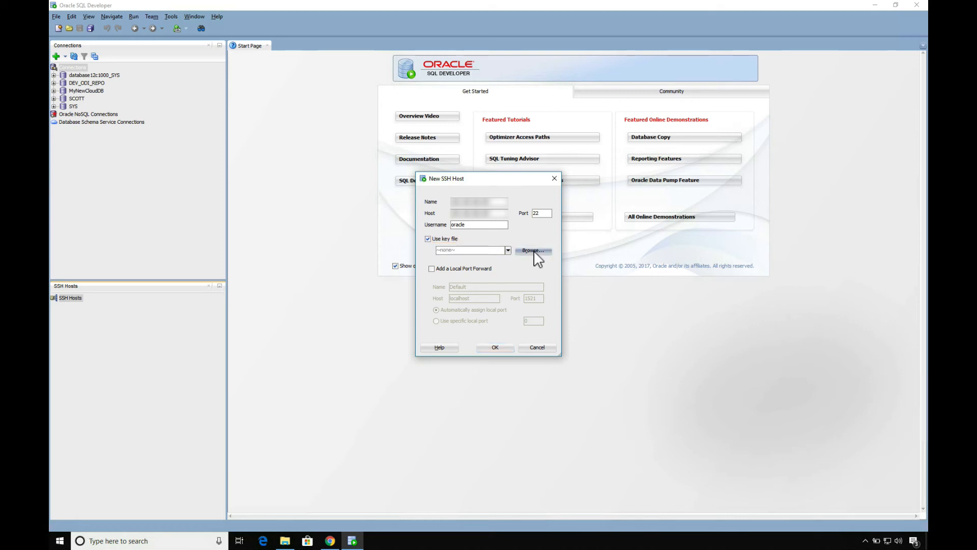
Select privateKey from Downloads\sshkeybundle(2) as the key file and create the SSH host with the default local port forward.
left_click(533, 251)
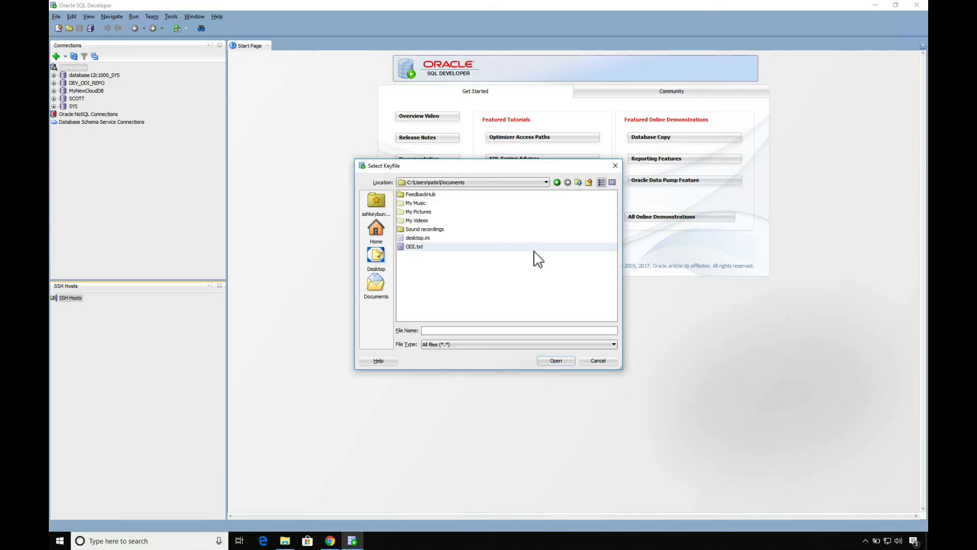
left_click(376, 229)
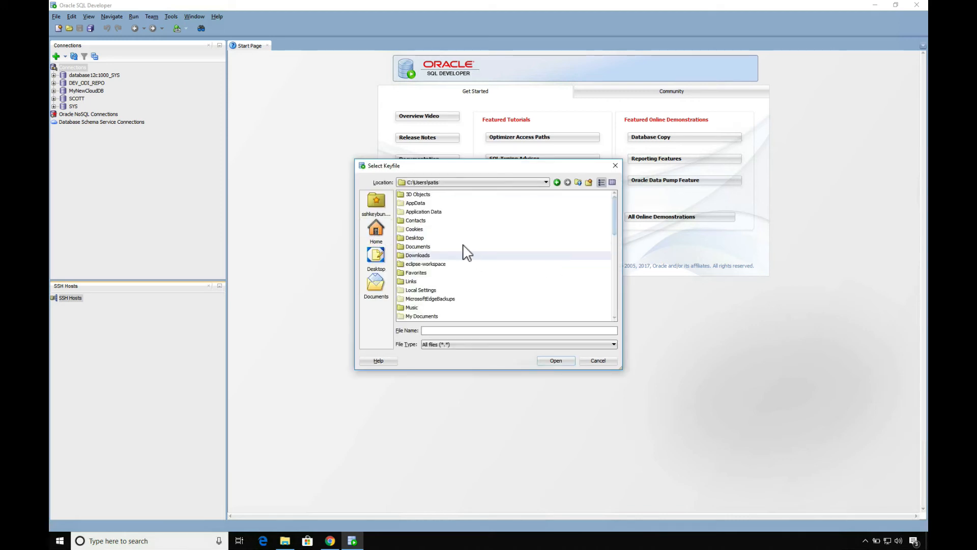
double_click(423, 255)
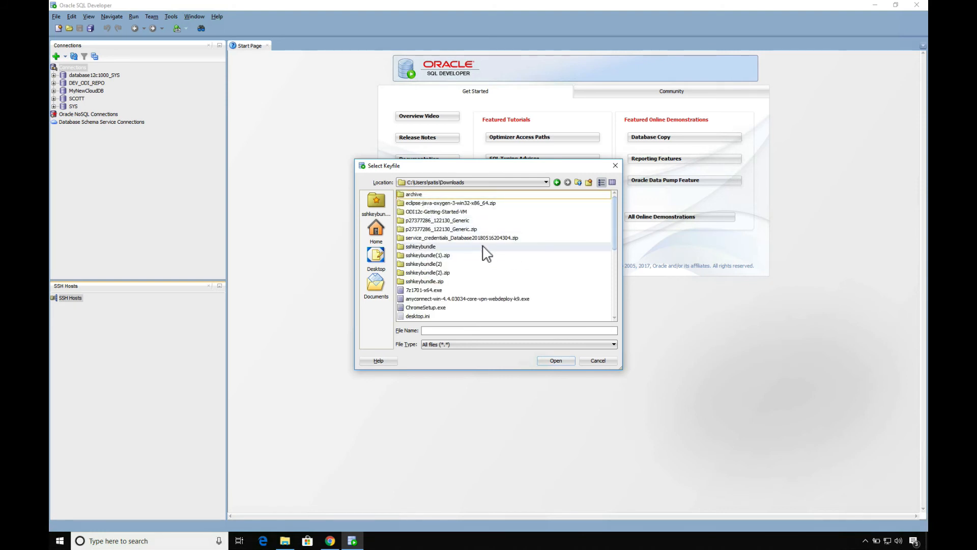
double_click(411, 264)
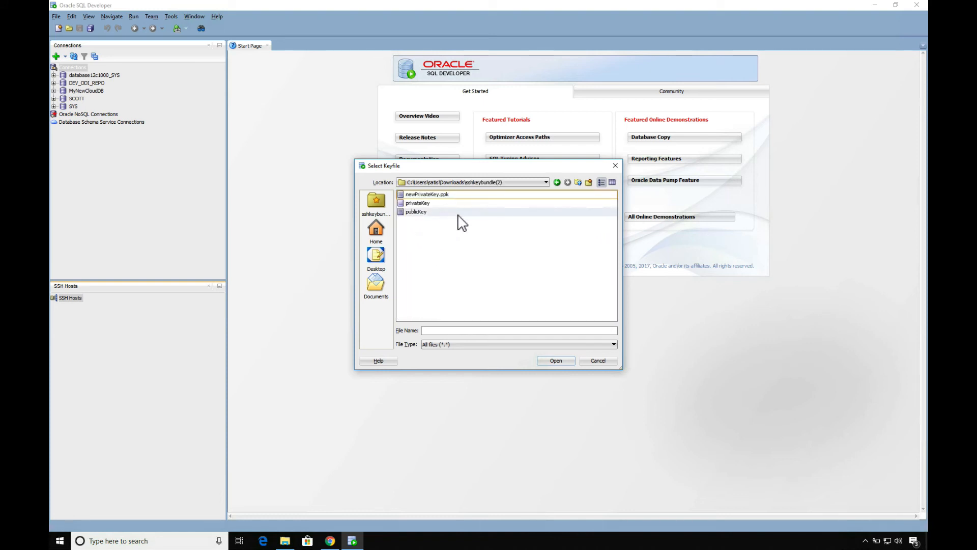
left_click(418, 203)
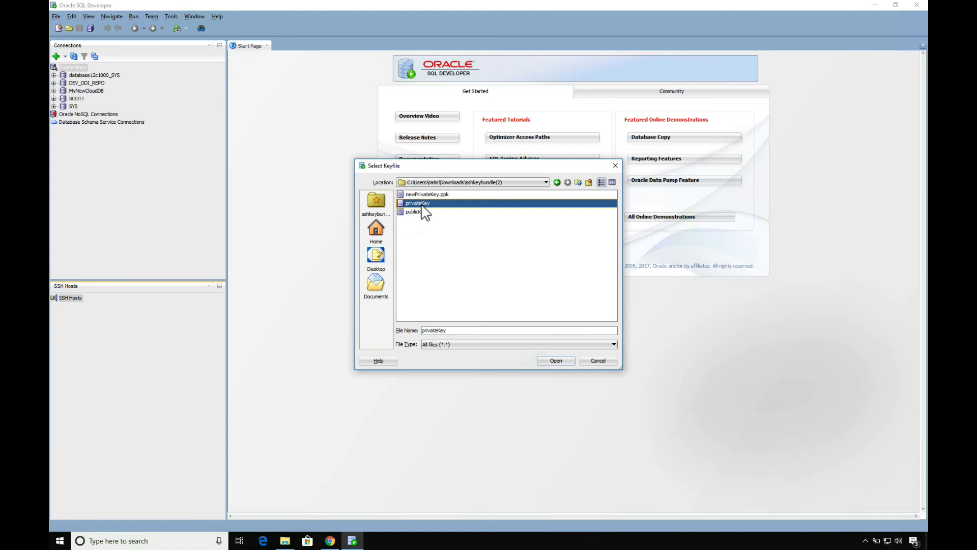
left_click(556, 360)
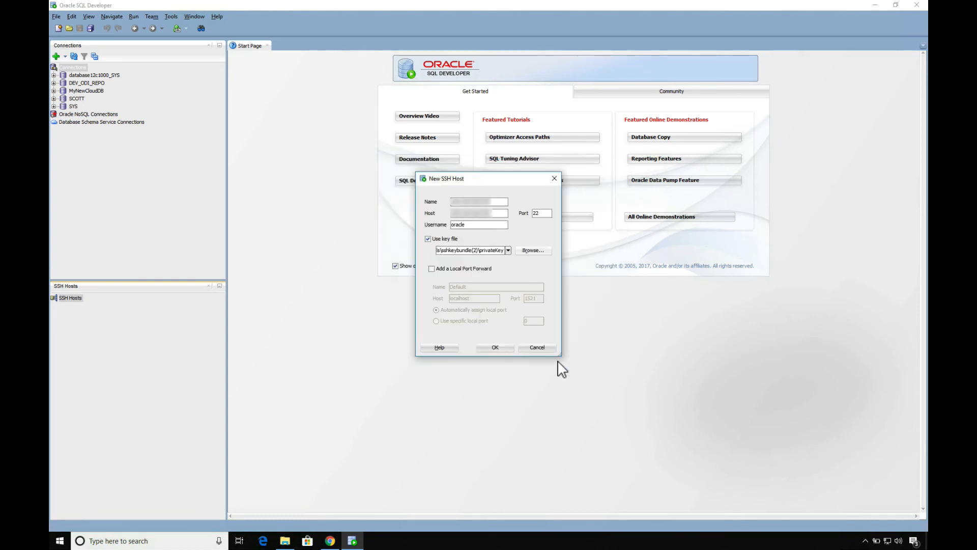
left_click(432, 269)
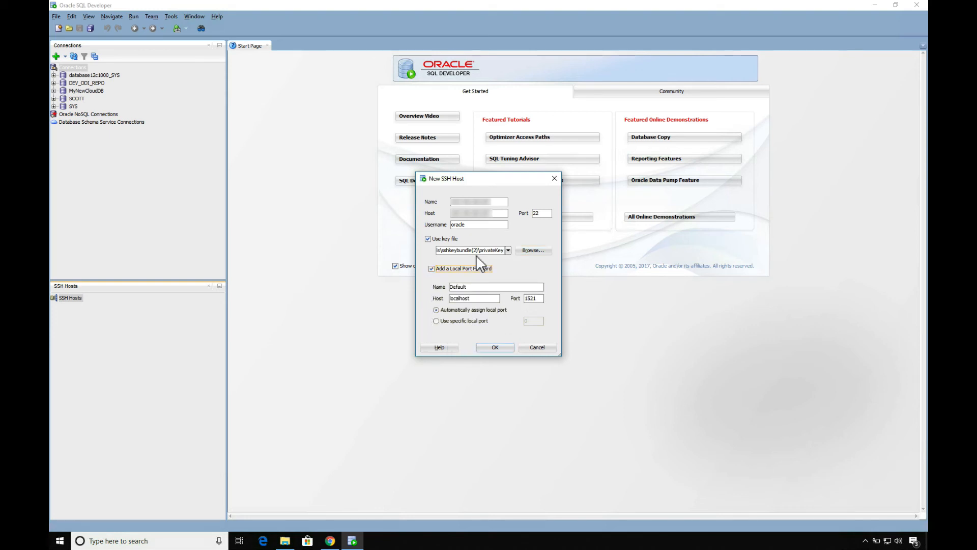
left_click(494, 348)
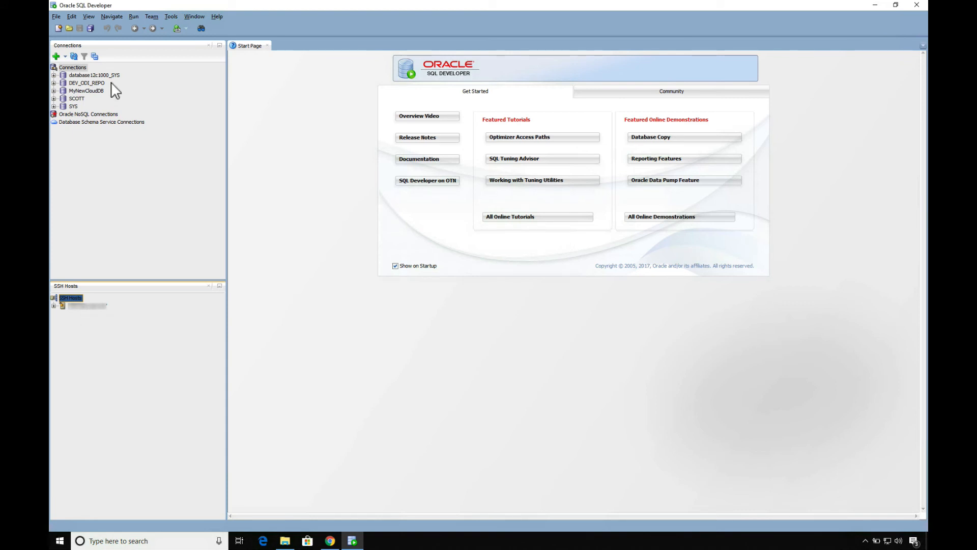
Edit the MyNewCloudDB connection to use the SSH connection type with the new host's Default port forward, and test it.
left_click(87, 91)
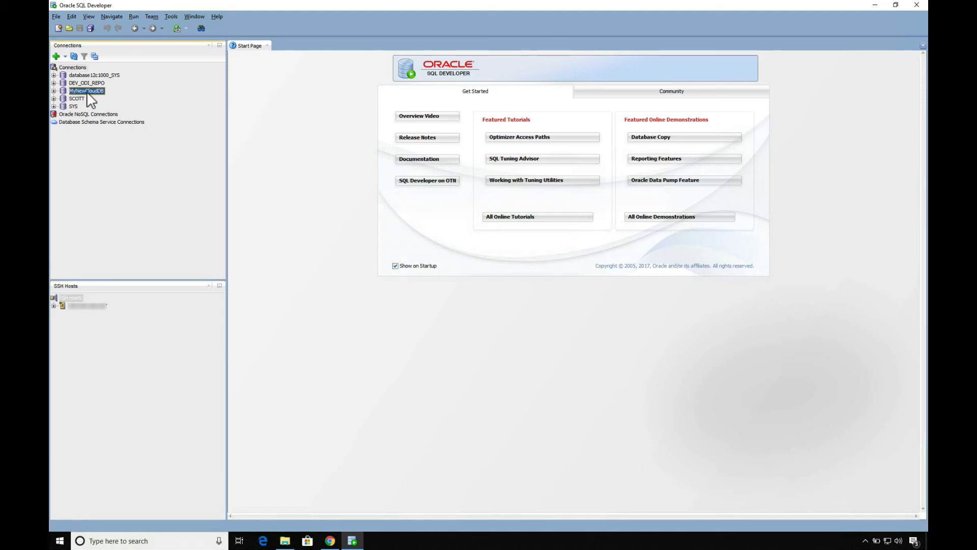
right_click(88, 94)
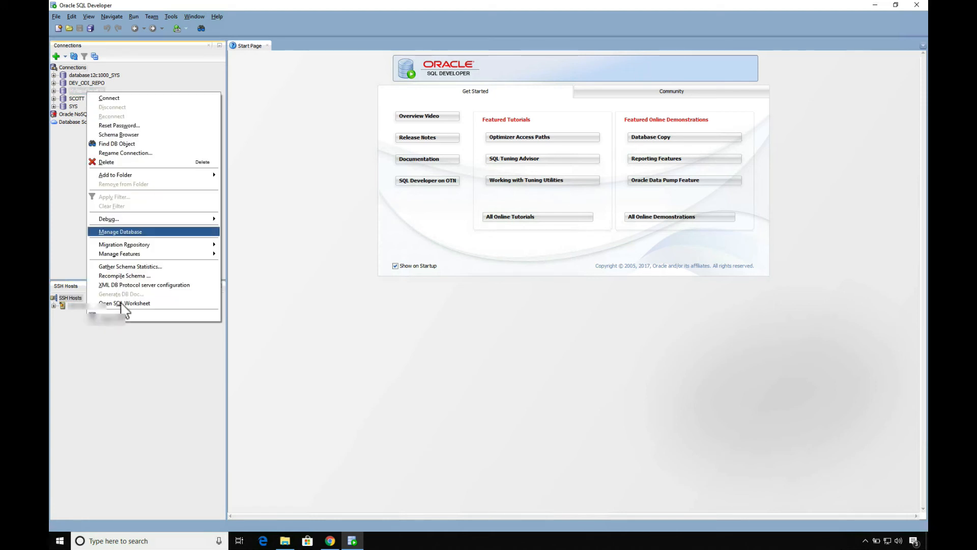
left_click(126, 322)
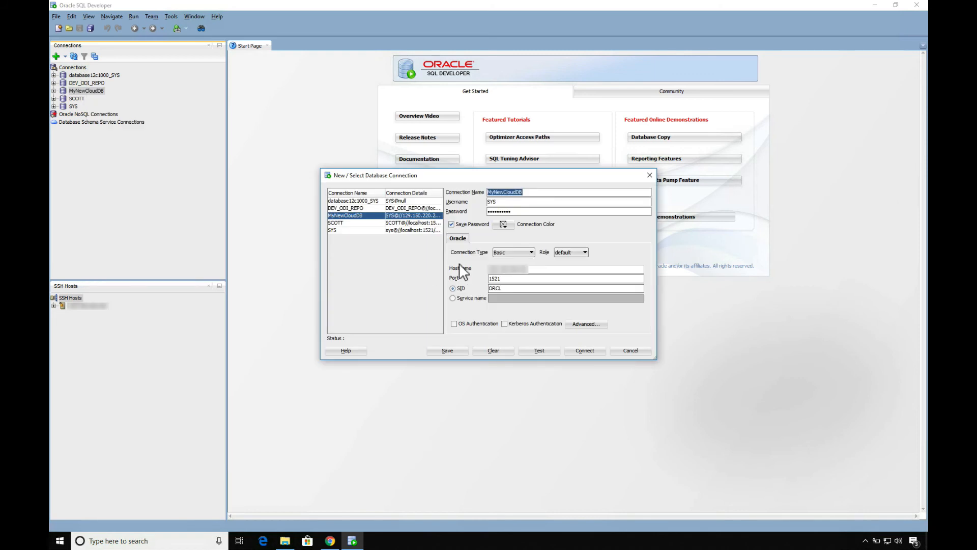
left_click(521, 253)
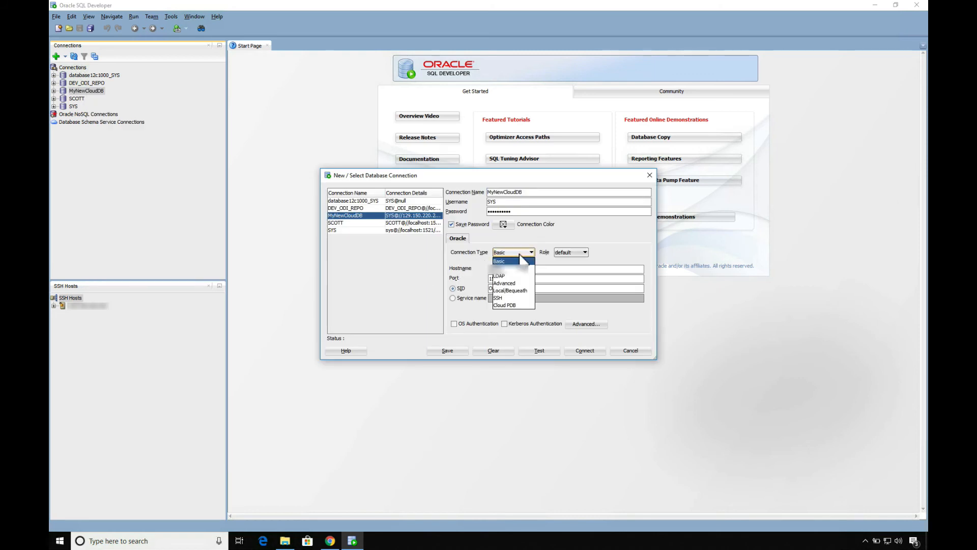
left_click(509, 298)
left_click(527, 280)
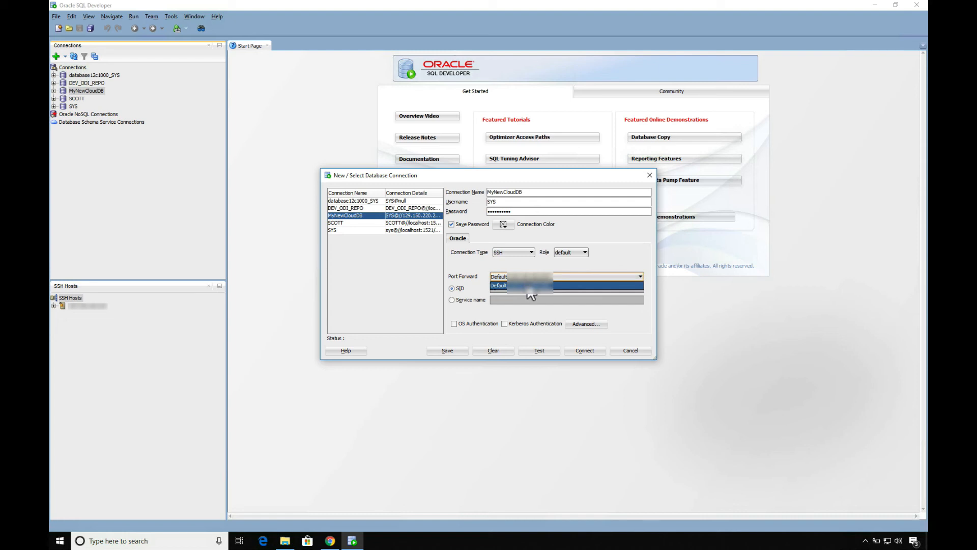
left_click(527, 285)
left_click(539, 350)
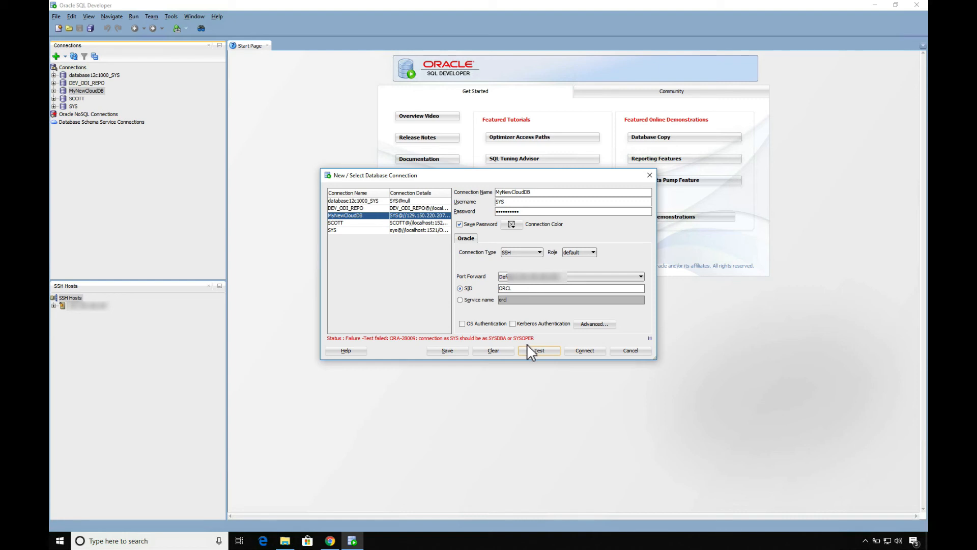
Set the connection's role to SYSDBA, test and save it, and connect to MyNewCloudDB.
left_click(587, 254)
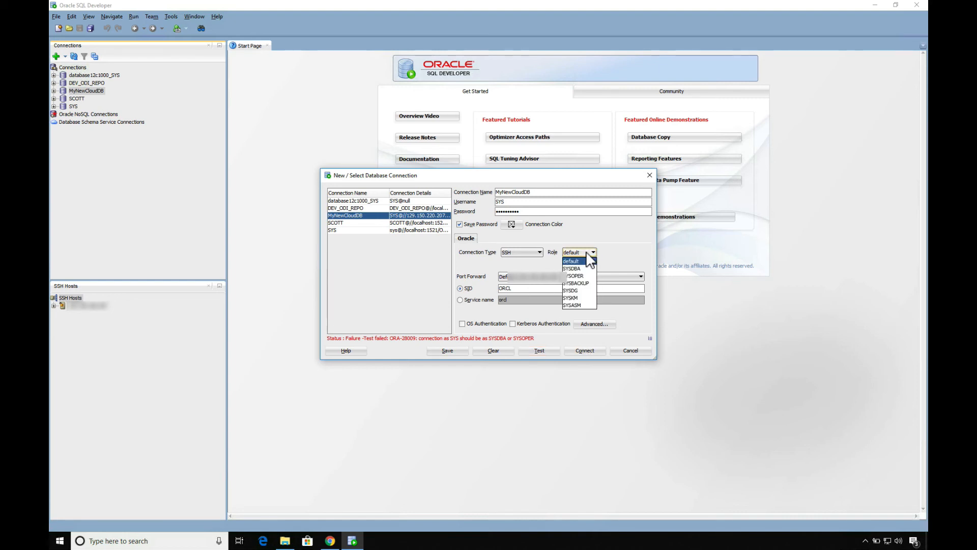
left_click(586, 265)
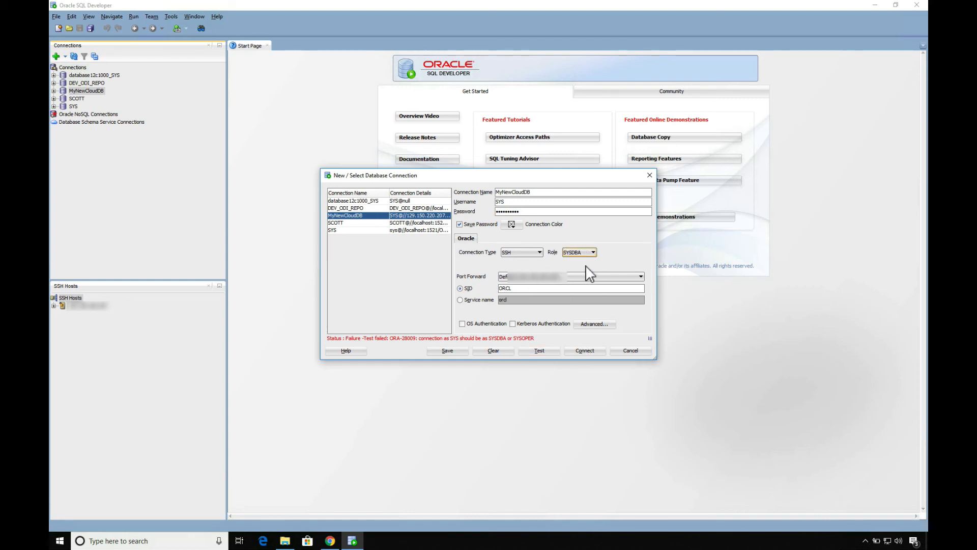
left_click(541, 350)
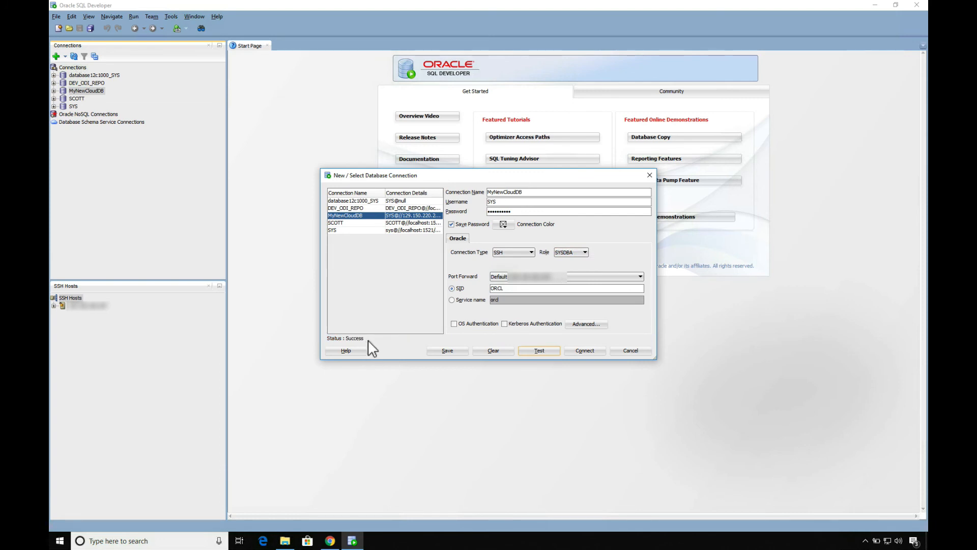
left_click(446, 351)
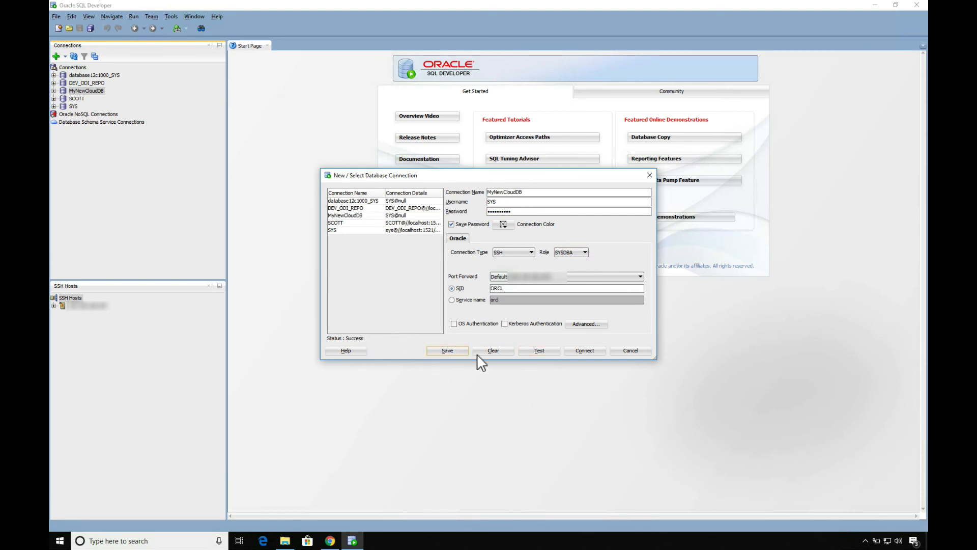
left_click(586, 351)
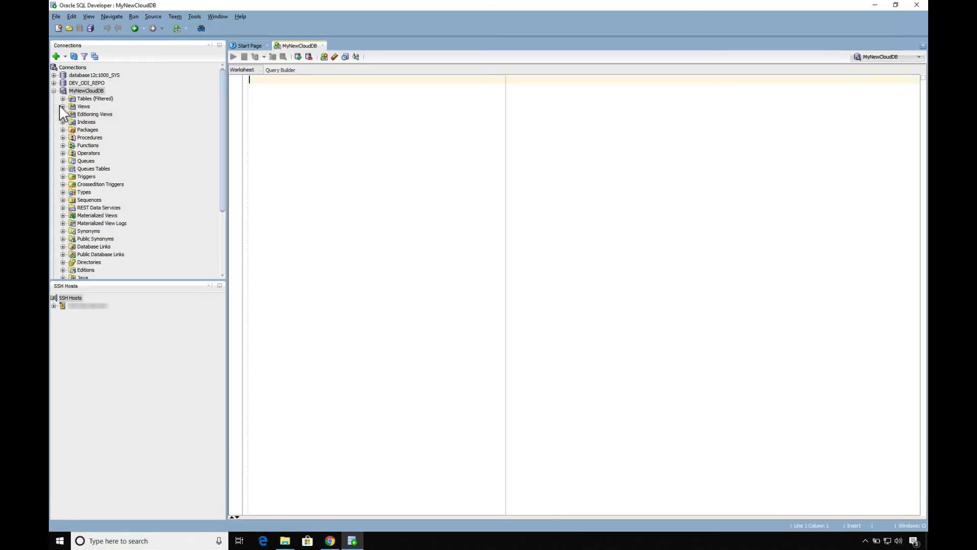
View the MyNewCloudDB tables, run "select * from all_users;" in the worksheet and enlarge the query result area.
left_click(63, 99)
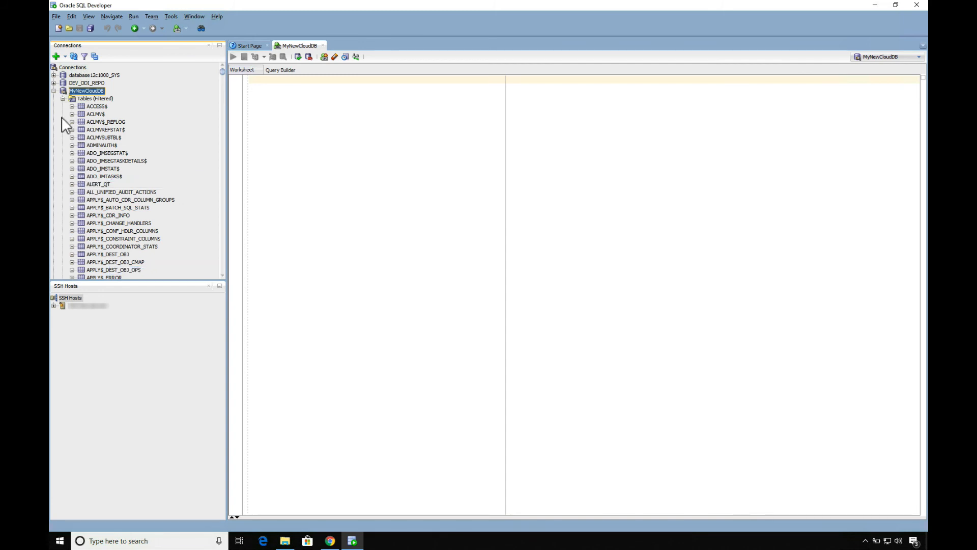
left_click(63, 99)
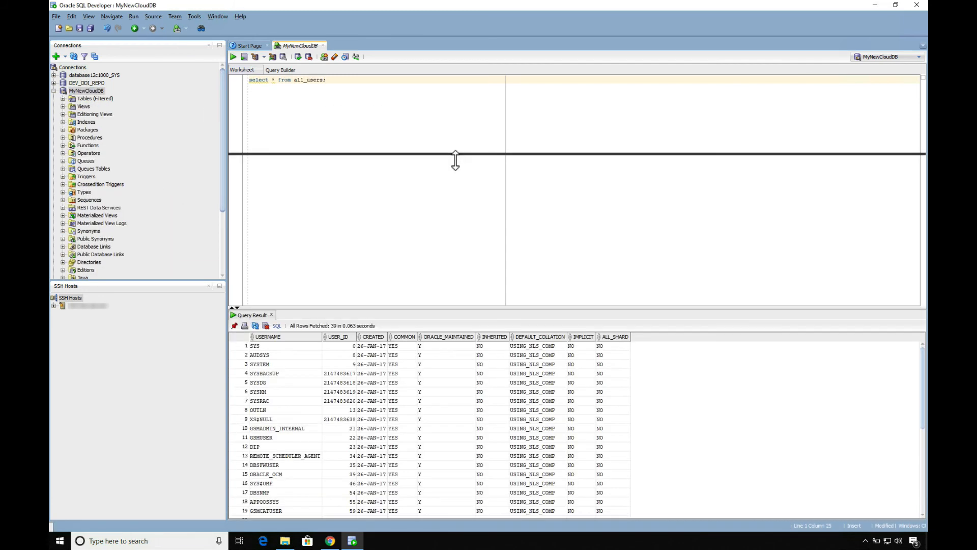
left_click_drag(454, 159, 454, 153)
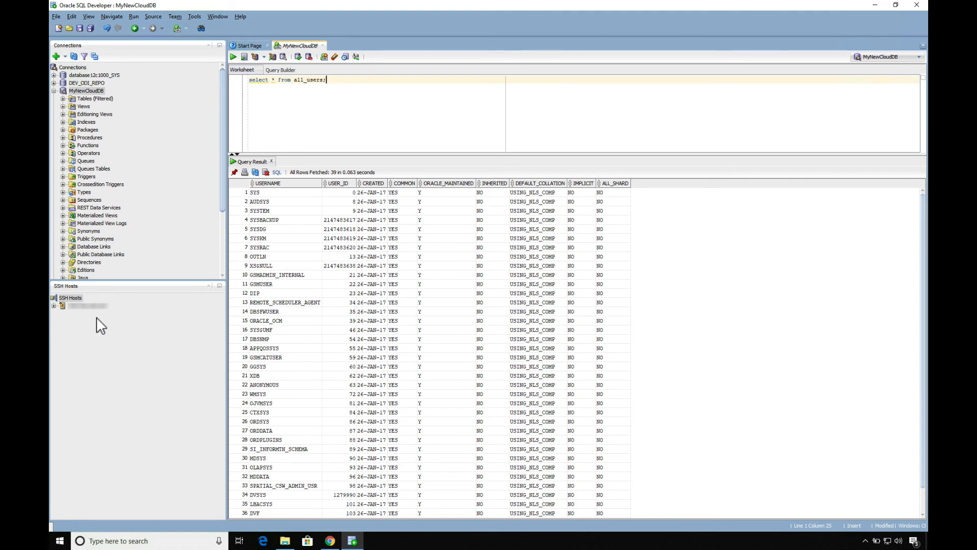
Switch to the browser and open the access rules of the database12c1000 instance.
left_click(330, 542)
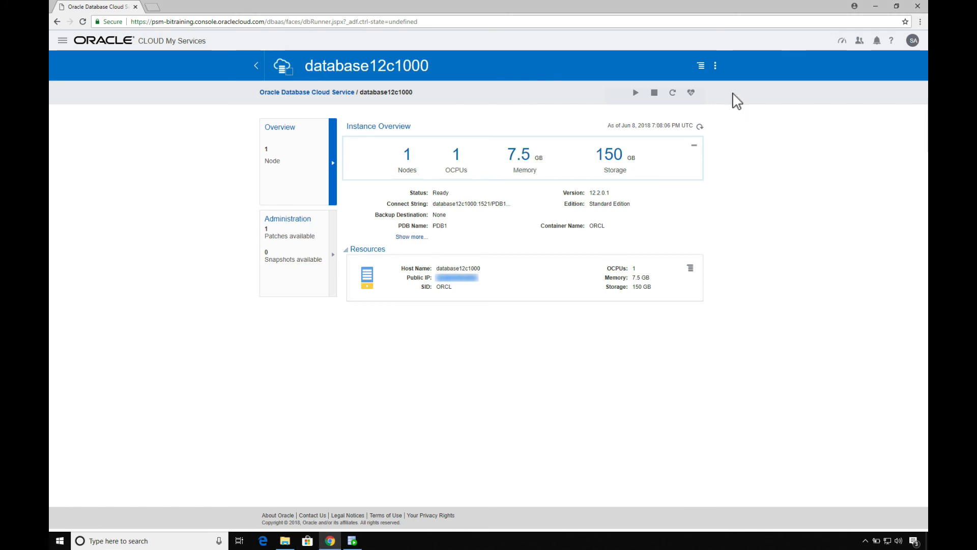
left_click(704, 67)
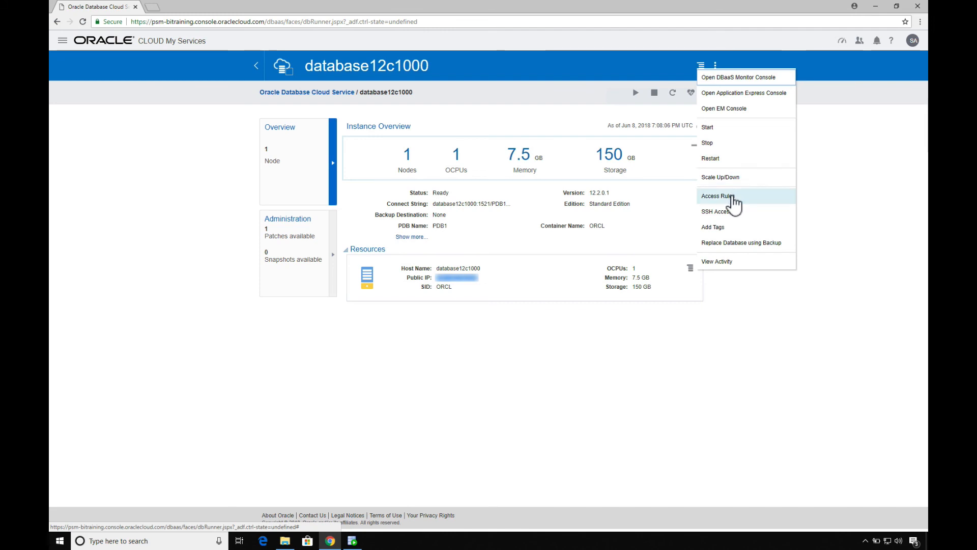
left_click(734, 202)
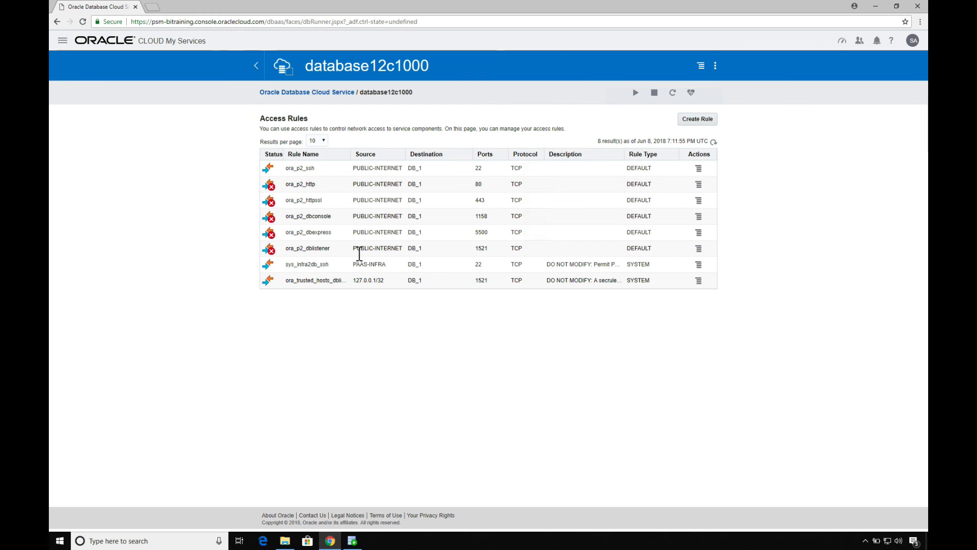
Enable the ora_p2_dblistener access rule for public internet access on port 1521.
triple_click(359, 252)
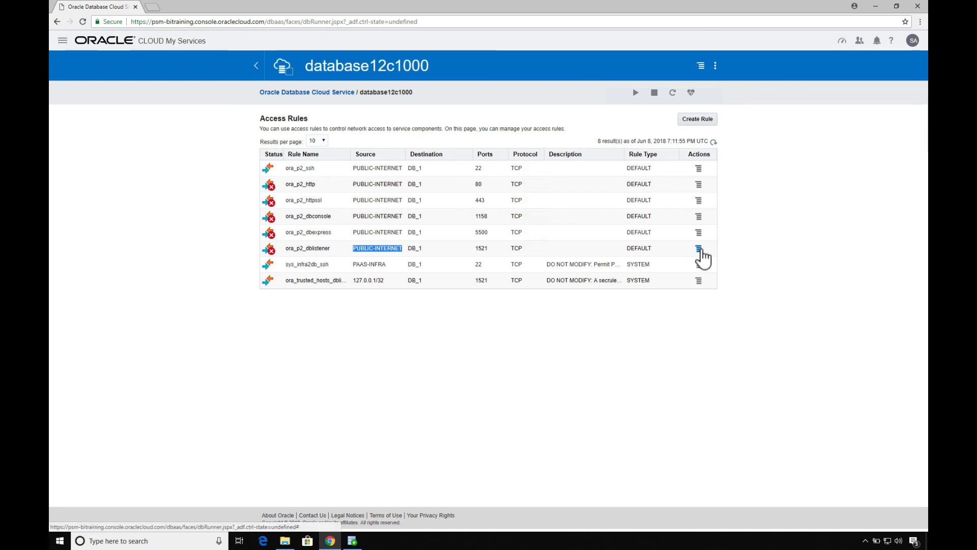
left_click(699, 249)
left_click(679, 253)
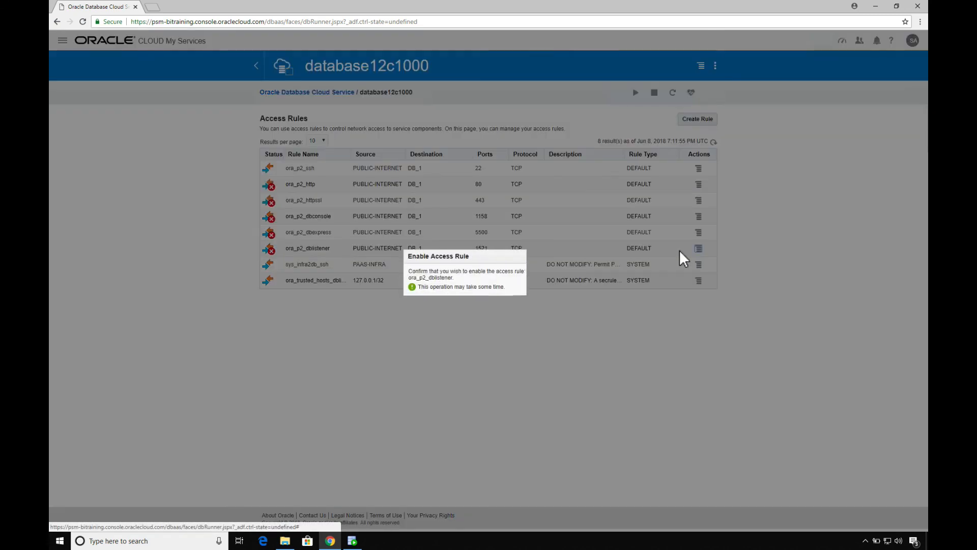
left_click(525, 302)
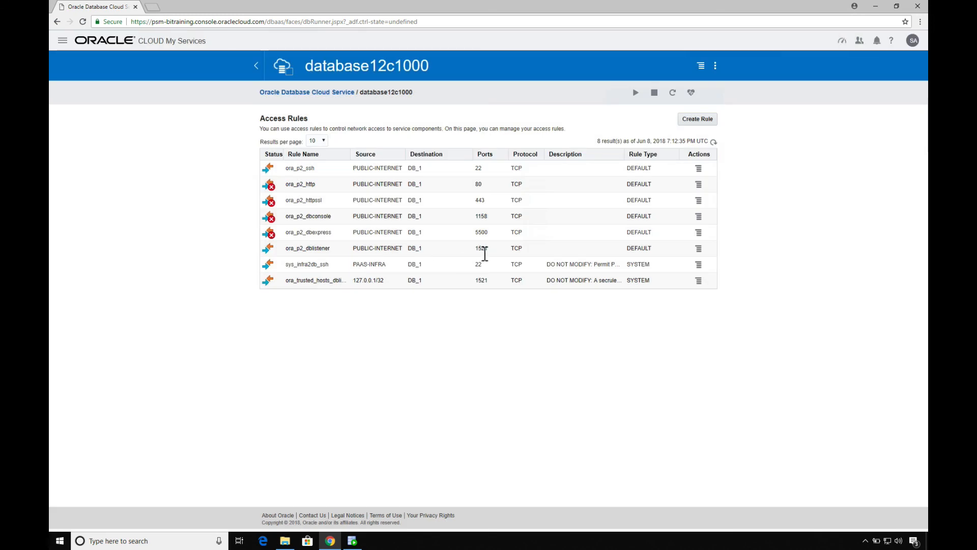
mouse_move(272, 257)
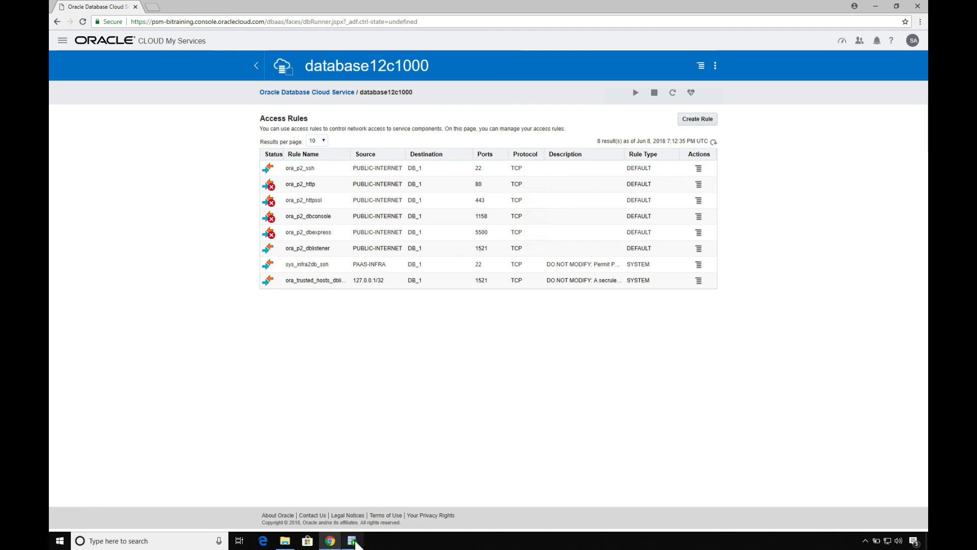
Switch to SQL Developer and disconnect the MyNewCloudDB connection.
left_click(352, 540)
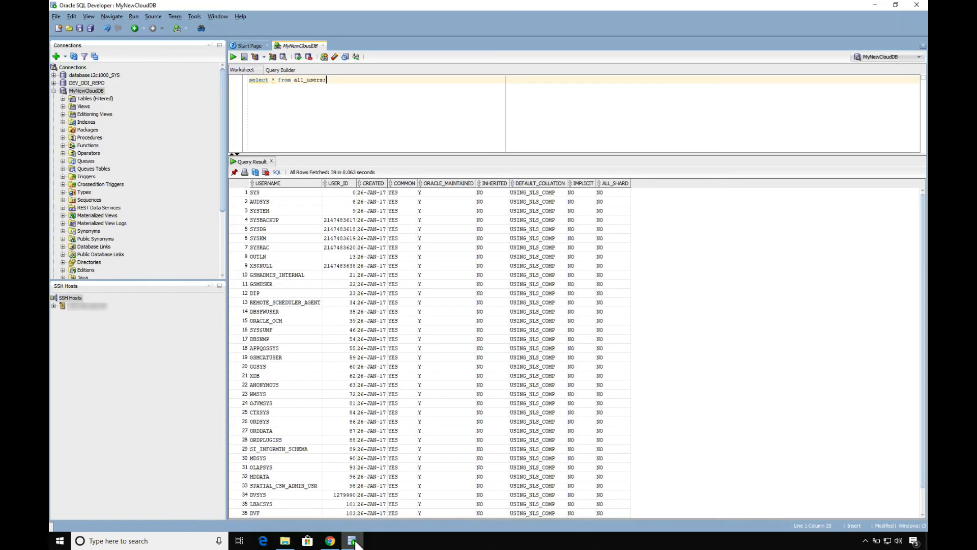
right_click(84, 92)
left_click(105, 108)
Change the MyNewCloudDB connection properties to the Basic connection type with the SID orcl.
right_click(84, 91)
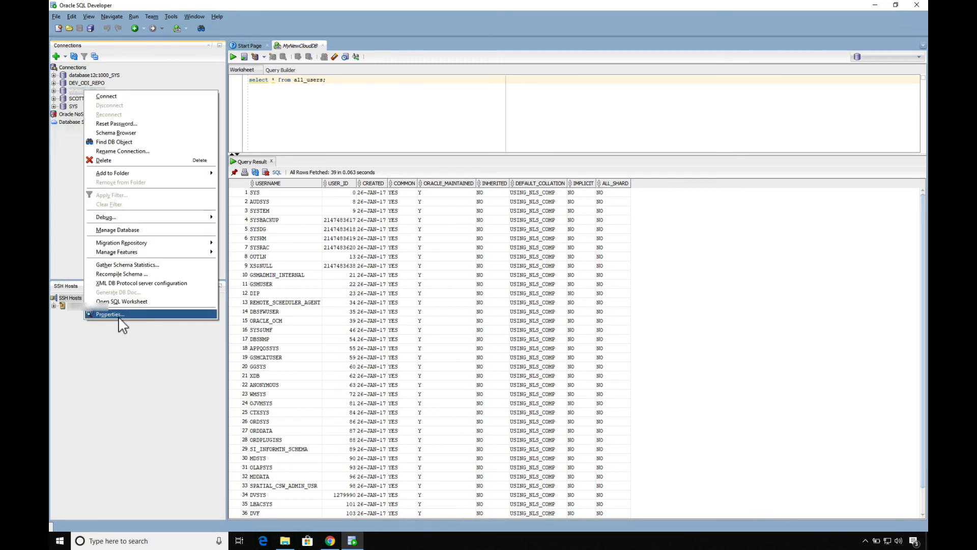
left_click(118, 316)
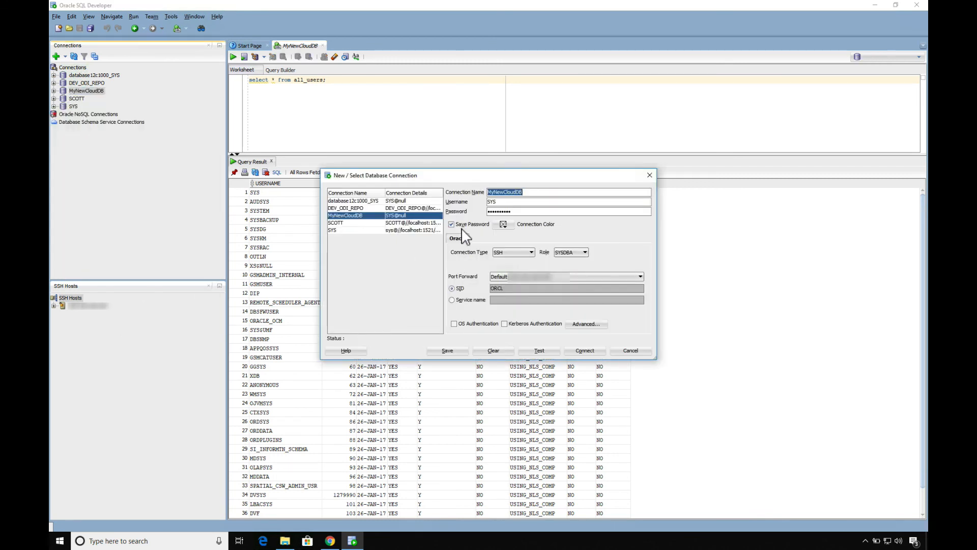
left_click(515, 252)
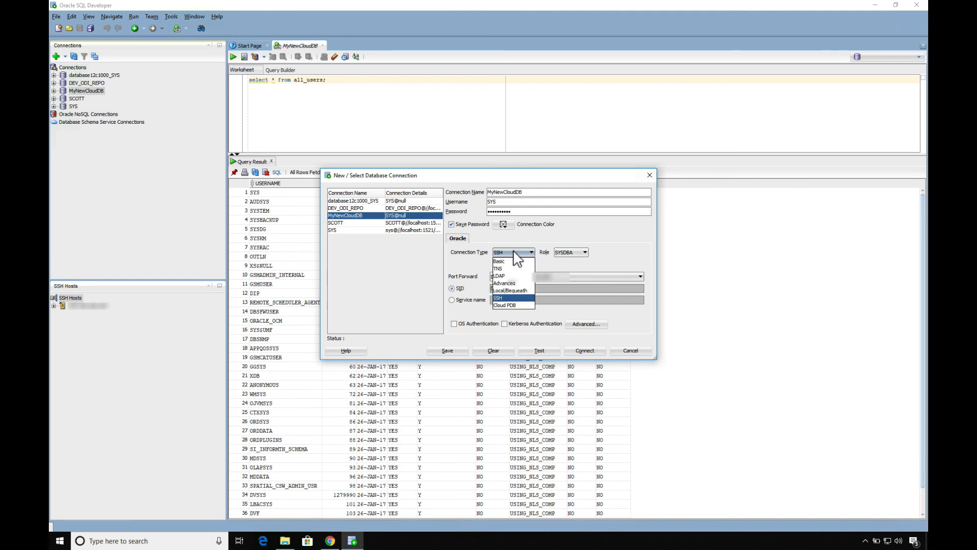
left_click(512, 259)
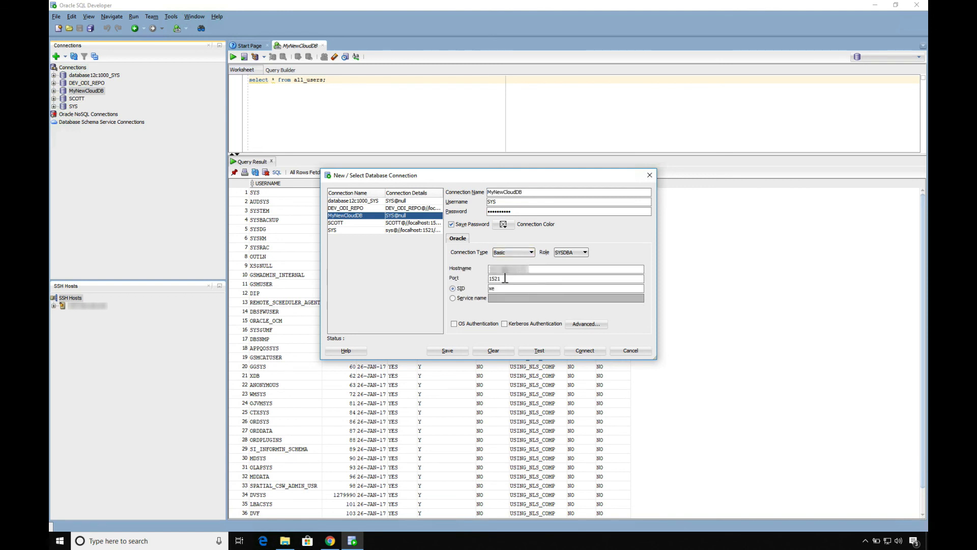
double_click(493, 288)
type("orcl")
Test and open the MyNewCloudDB connection, and rerun the all_users query in the original worksheet.
left_click(541, 348)
left_click(585, 351)
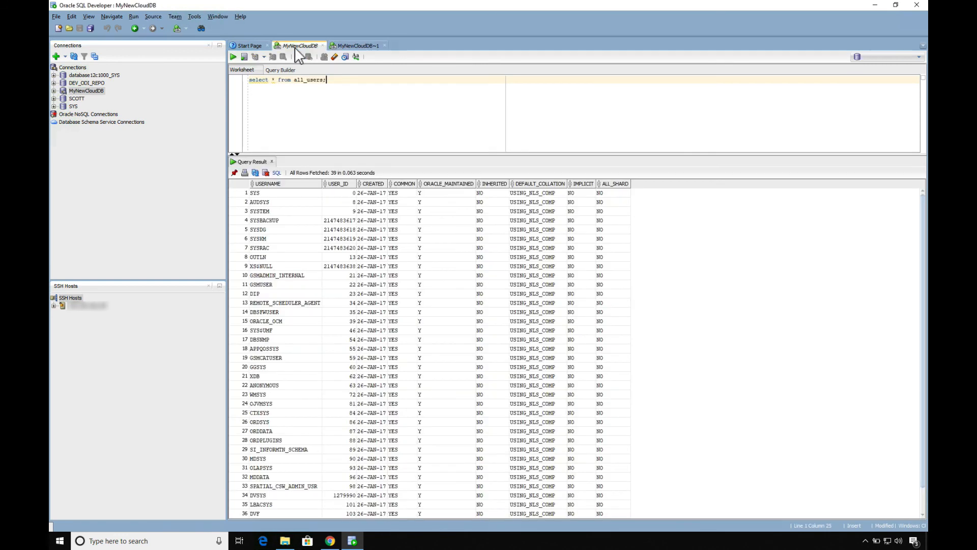
key("ctrl+Return")
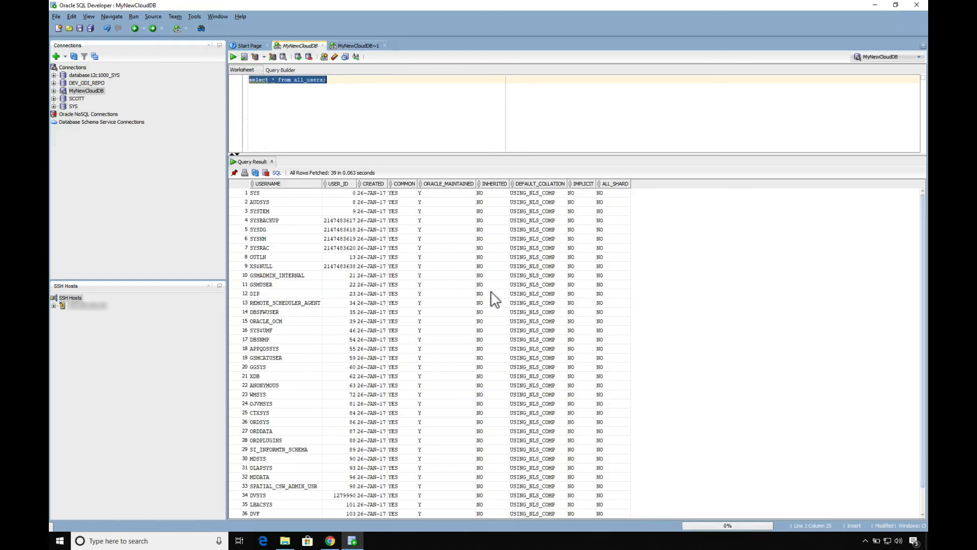